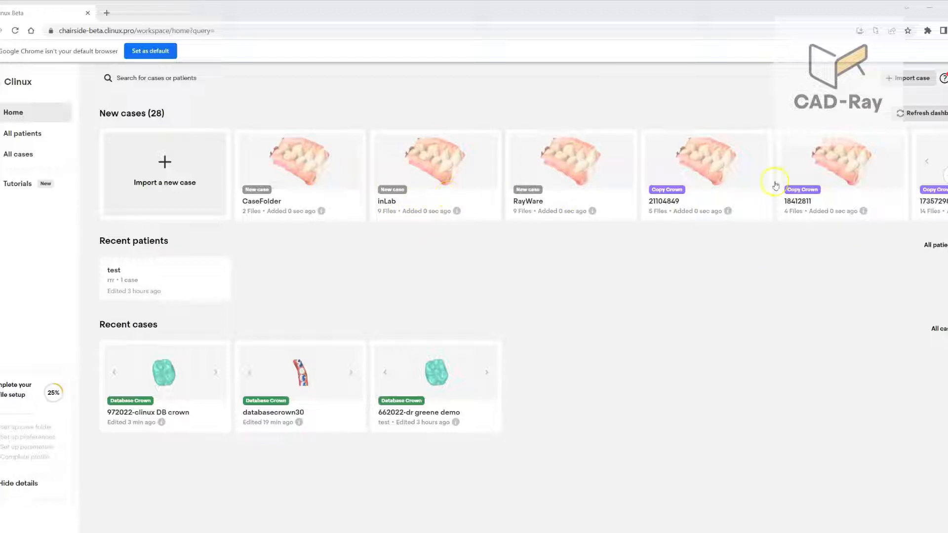
Step: Browse more of the new cases, view the tutorials page, and return to the home dashboard
{"action": "left_click", "coordinate": [943, 180]}
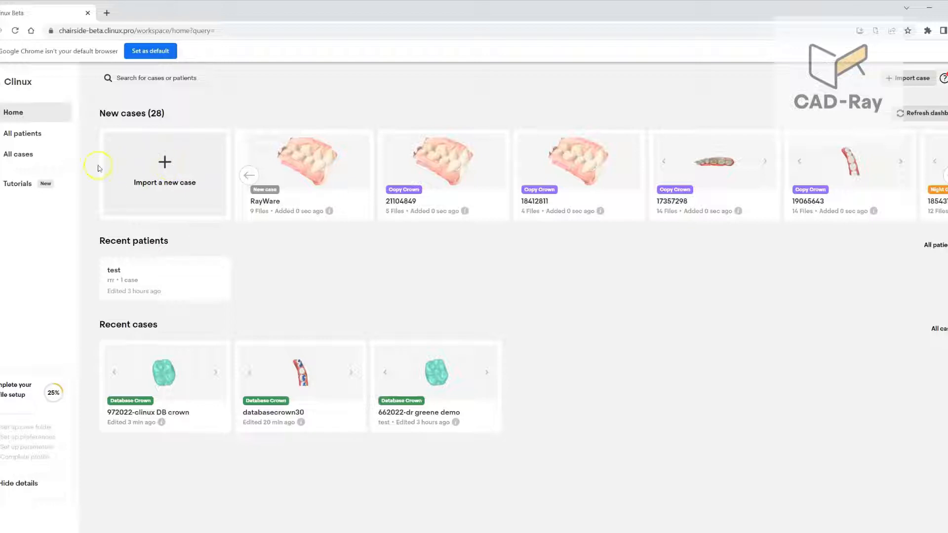
{"action": "left_click", "coordinate": [17, 183]}
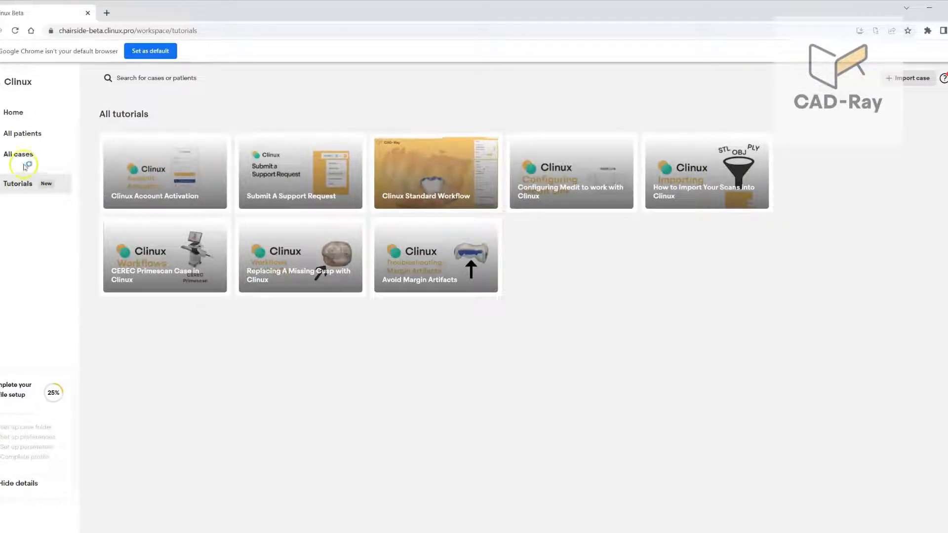
{"action": "left_click", "coordinate": [22, 119]}
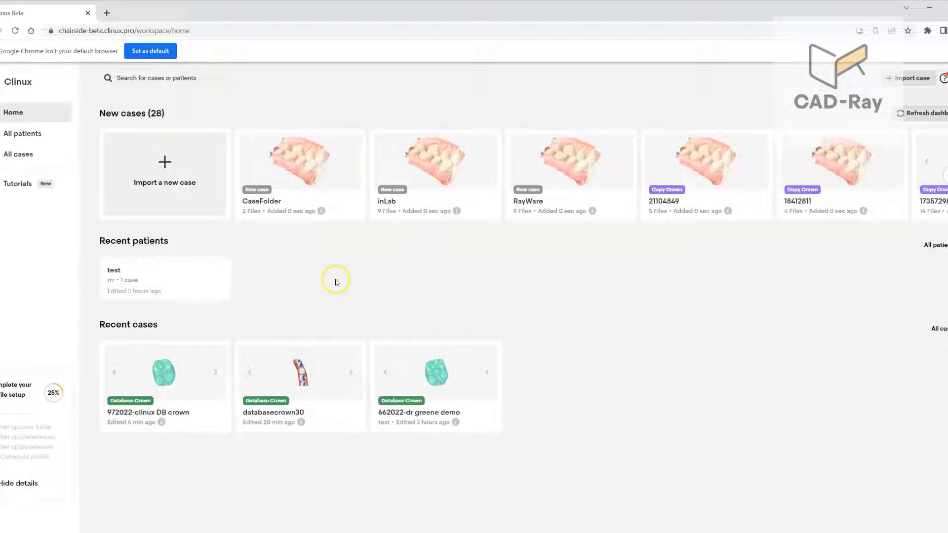
Step: Switch to Medit Link, inspect the ClinuxDBcrown scan around the prepared lower molar, and return to the Clinux dashboard
{"action": "mouse_move", "coordinate": [504, 532]}
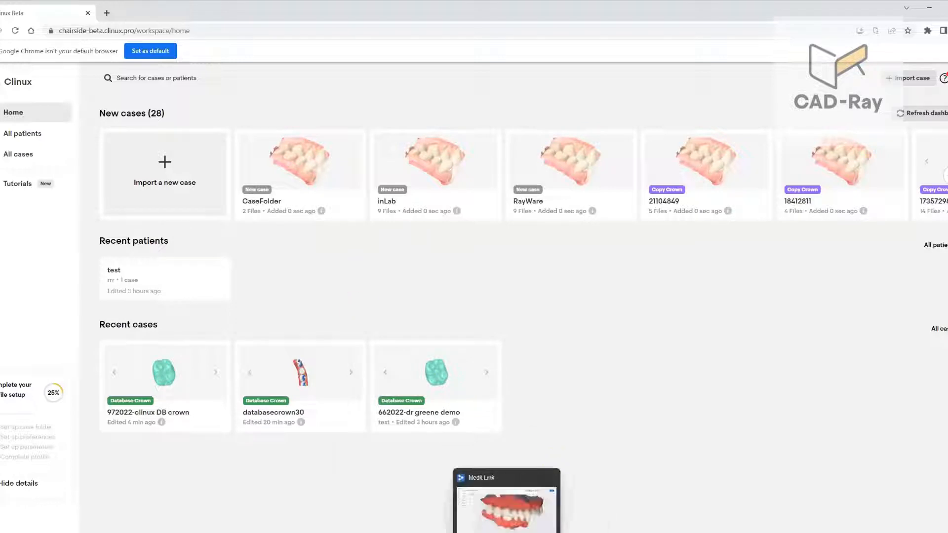
{"action": "left_click", "coordinate": [505, 503]}
{"action": "right_click_drag", "start_coordinate": [498, 422], "coordinate": [526, 412]}
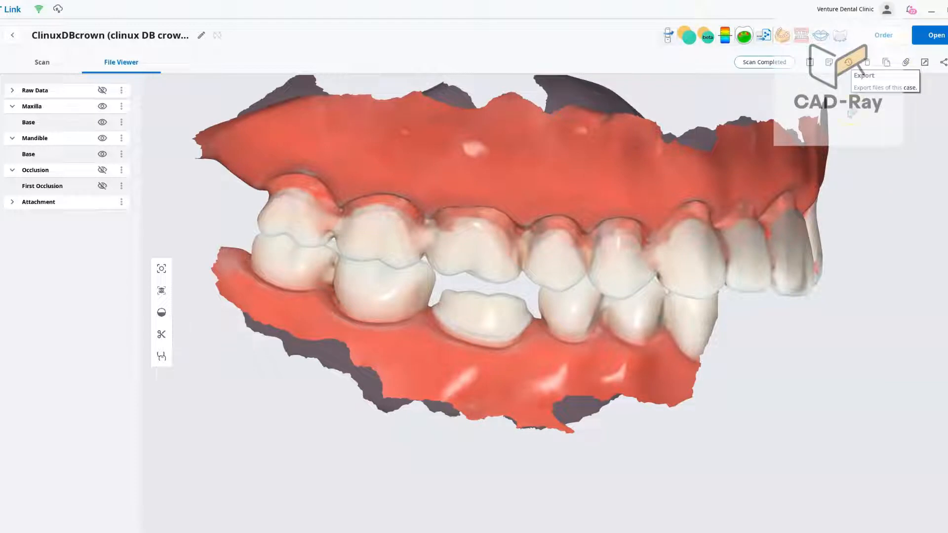
{"action": "mouse_move", "coordinate": [509, 353]}
{"action": "right_mouse_down"}
{"action": "mouse_move", "coordinate": [512, 365]}
{"action": "mouse_move", "coordinate": [599, 381]}
{"action": "mouse_move", "coordinate": [627, 320]}
{"action": "mouse_move", "coordinate": [491, 332]}
{"action": "mouse_move", "coordinate": [505, 343]}
{"action": "right_mouse_up"}
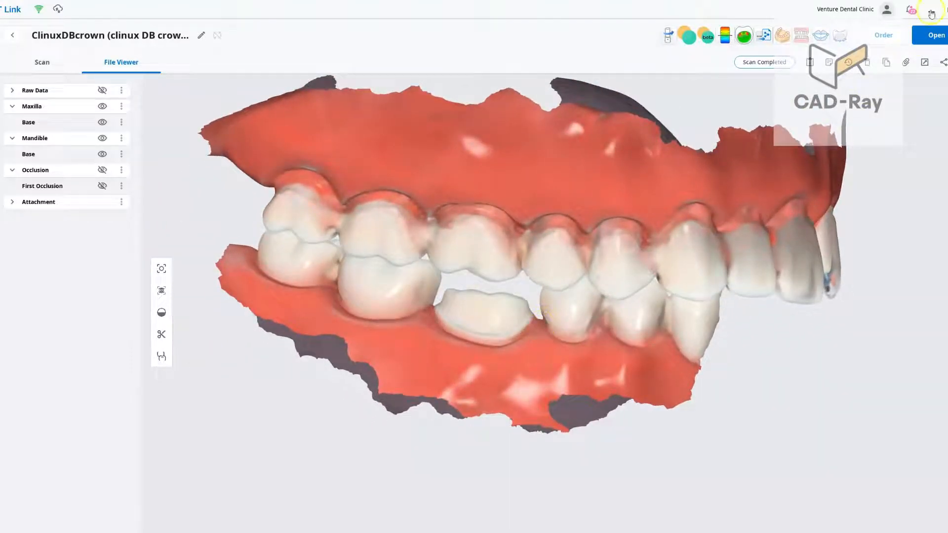
{"action": "left_click", "coordinate": [931, 12]}
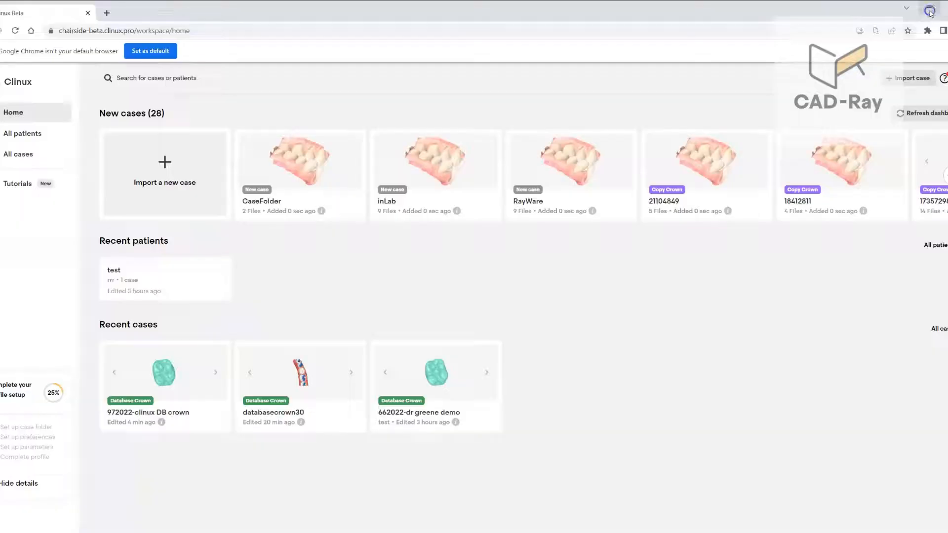
Step: Import a new case from the 972022-clinux DB crown folder on the Desktop and allow the site to view its files
{"action": "left_click", "coordinate": [175, 186]}
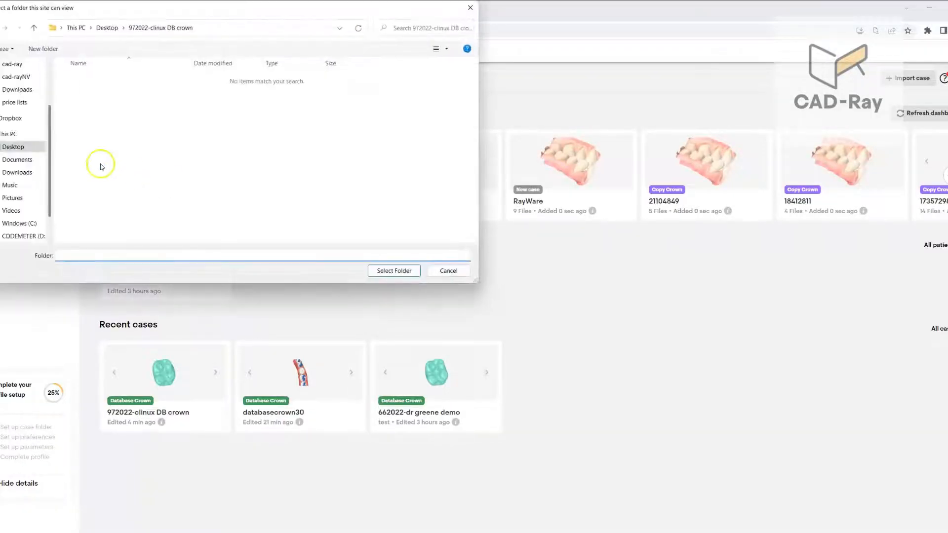
{"action": "scroll", "coordinate": [30, 143], "scroll_direction": "up", "scroll_amount": 2}
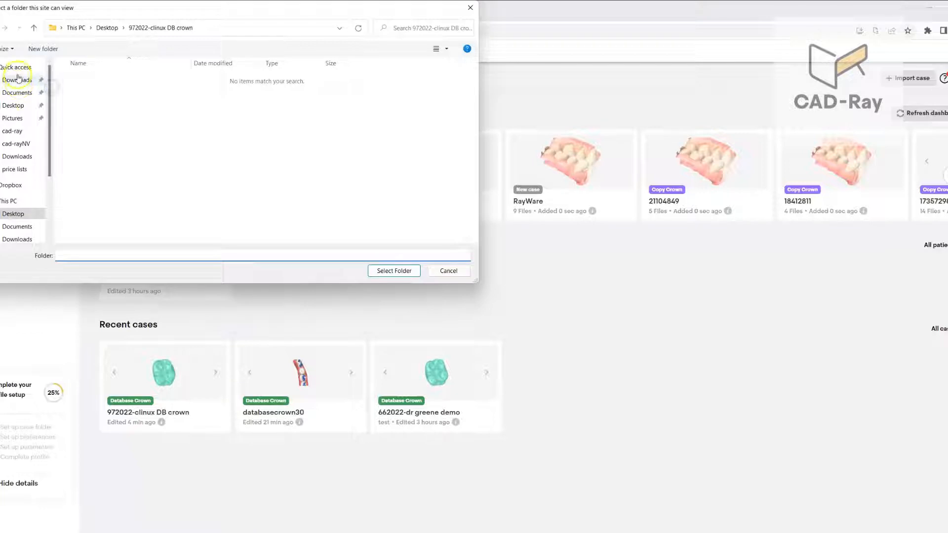
{"action": "left_click", "coordinate": [13, 105]}
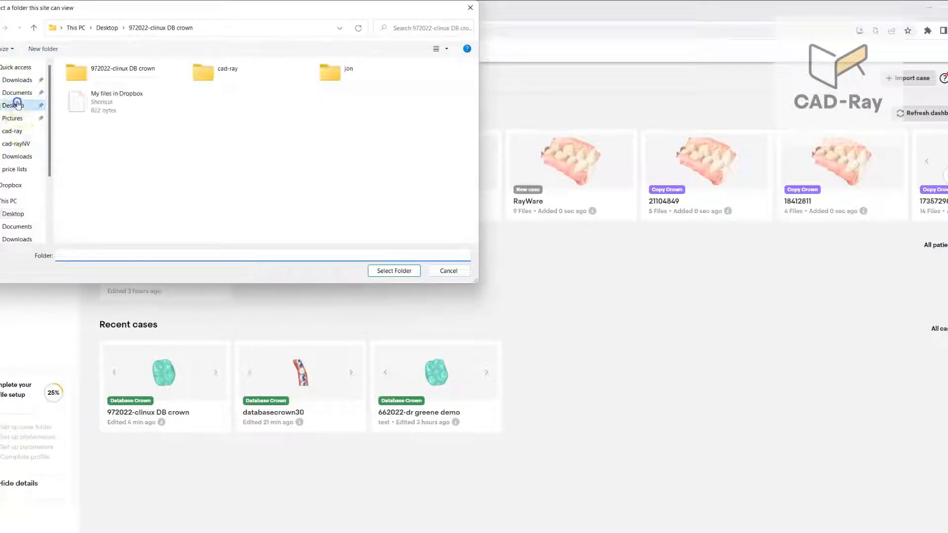
{"action": "left_click", "coordinate": [127, 69]}
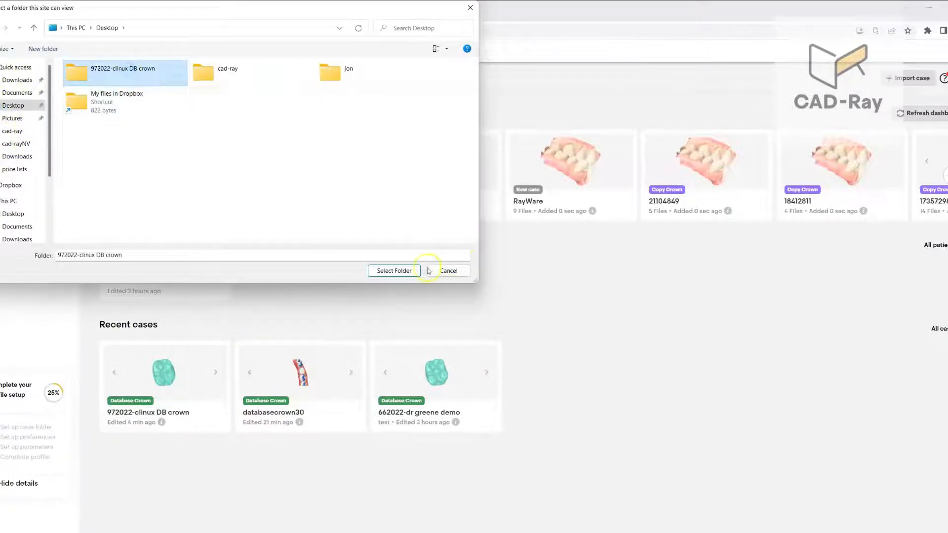
{"action": "left_click", "coordinate": [405, 271]}
{"action": "left_click", "coordinate": [514, 101]}
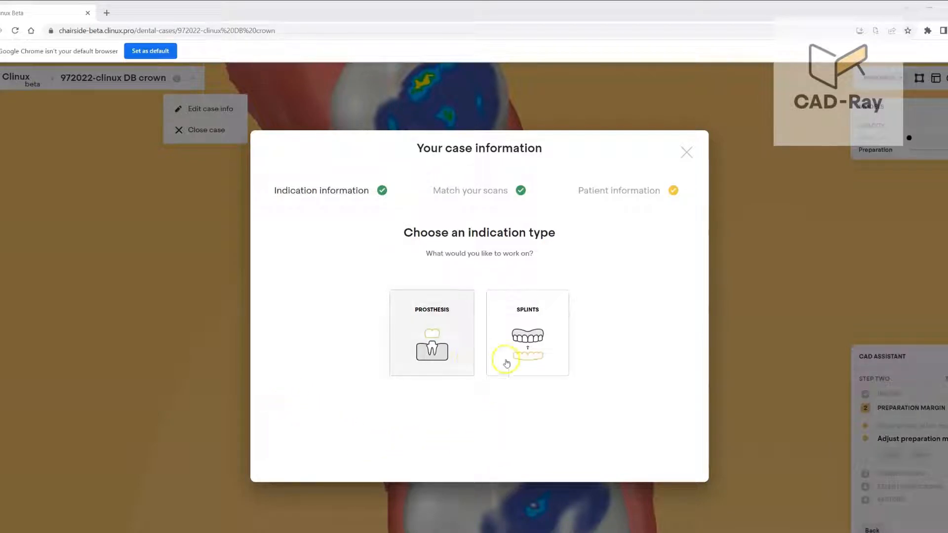
Step: Choose the prosthesis indication and set the crown's design mode to Database
{"action": "left_click", "coordinate": [443, 328]}
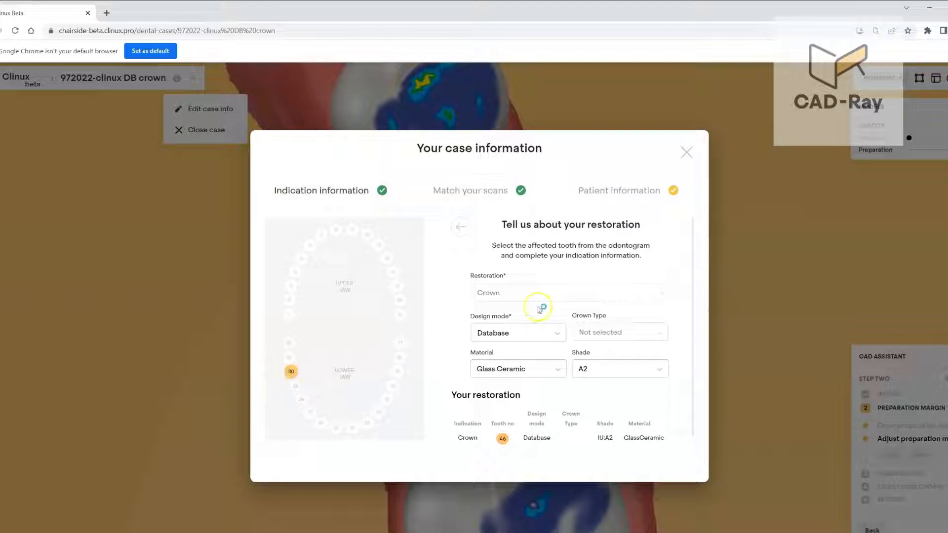
{"action": "left_click", "coordinate": [513, 332]}
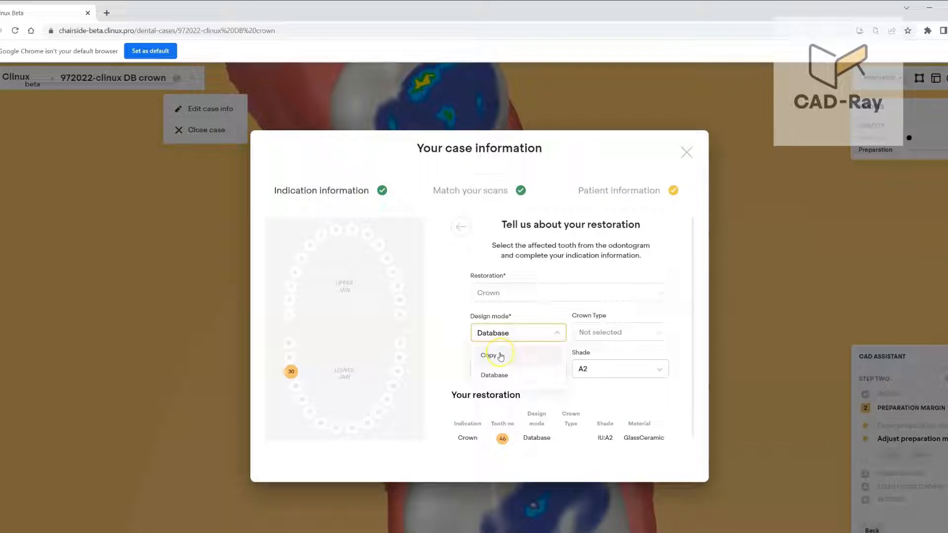
{"action": "left_click", "coordinate": [503, 378]}
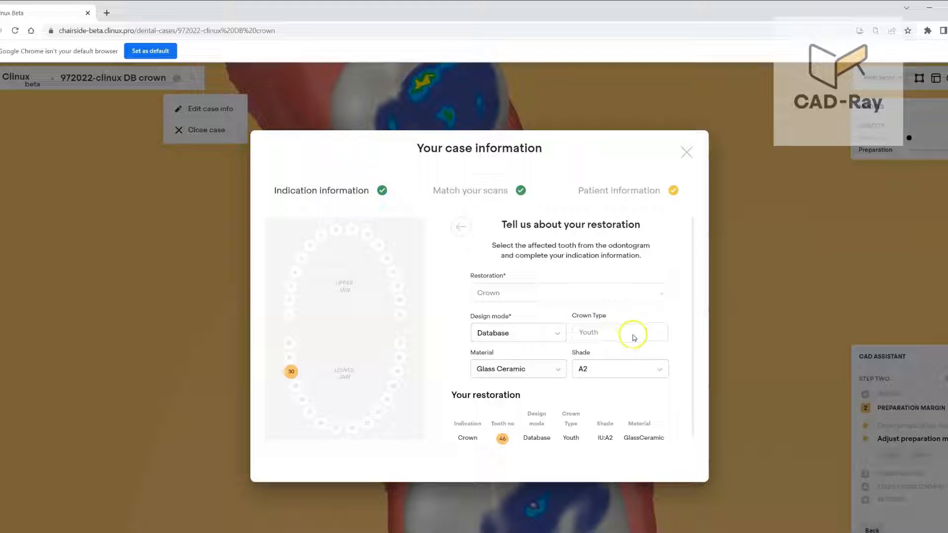
Step: Set the crown material to Zirconia and skip the patient information
{"action": "left_click", "coordinate": [527, 371]}
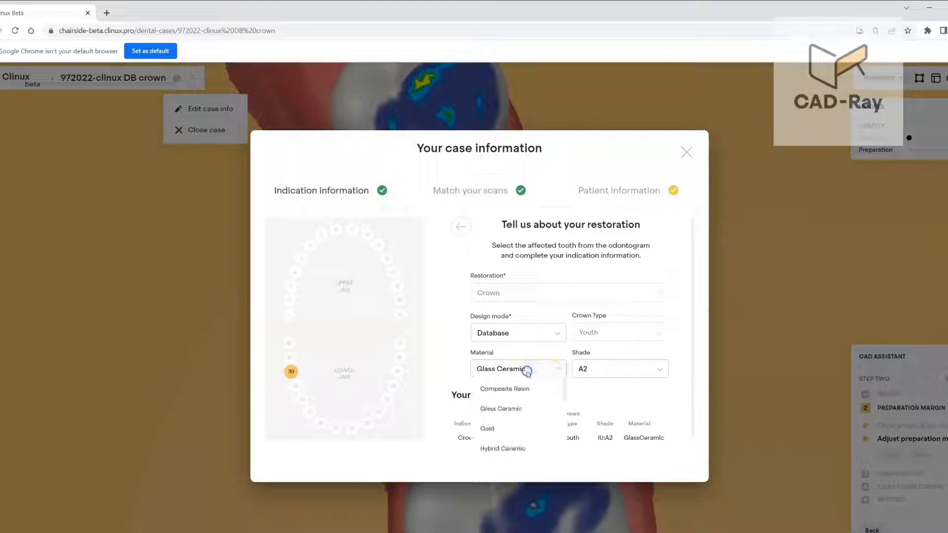
{"action": "left_click", "coordinate": [529, 373]}
{"action": "scroll", "coordinate": [514, 430], "scroll_direction": "down", "scroll_amount": 2}
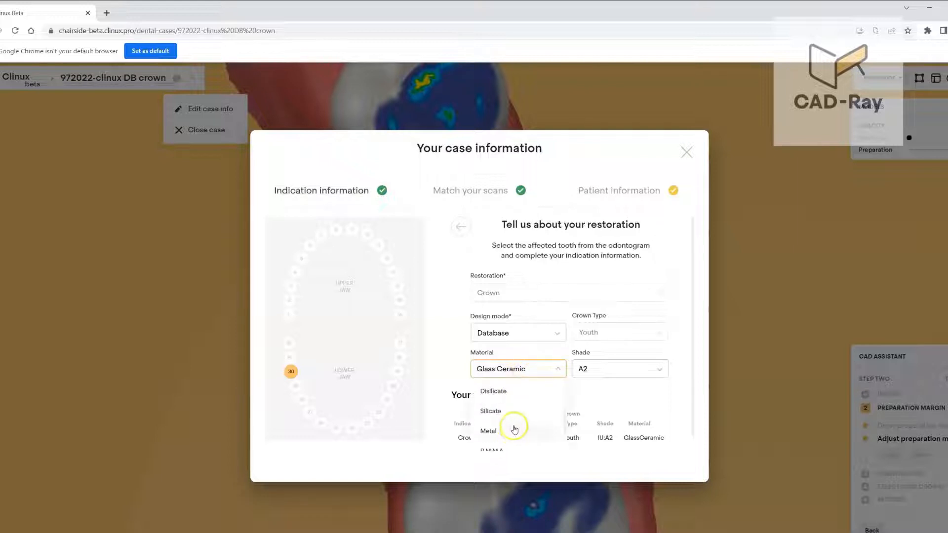
{"action": "scroll", "coordinate": [515, 430], "scroll_direction": "down", "scroll_amount": 3}
{"action": "left_click", "coordinate": [501, 428]}
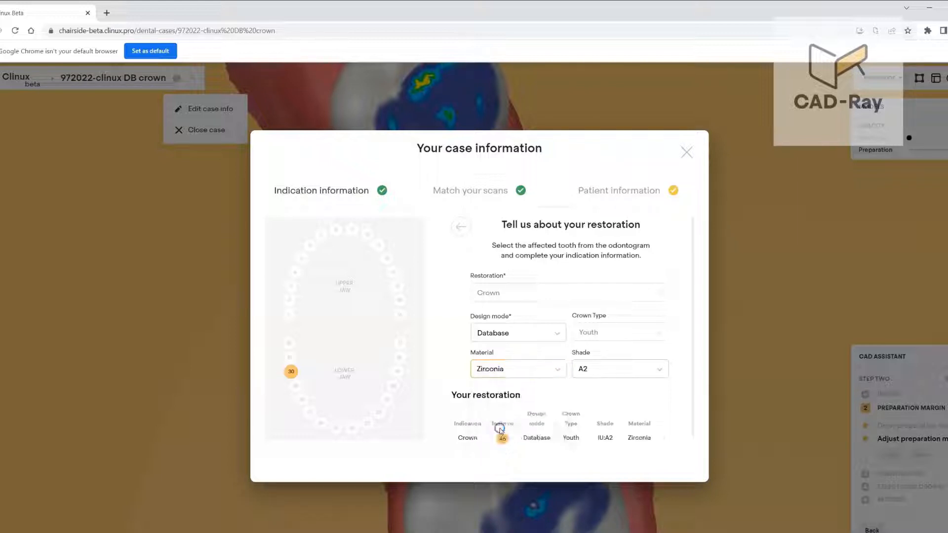
{"action": "left_click", "coordinate": [612, 192]}
{"action": "left_click", "coordinate": [481, 370]}
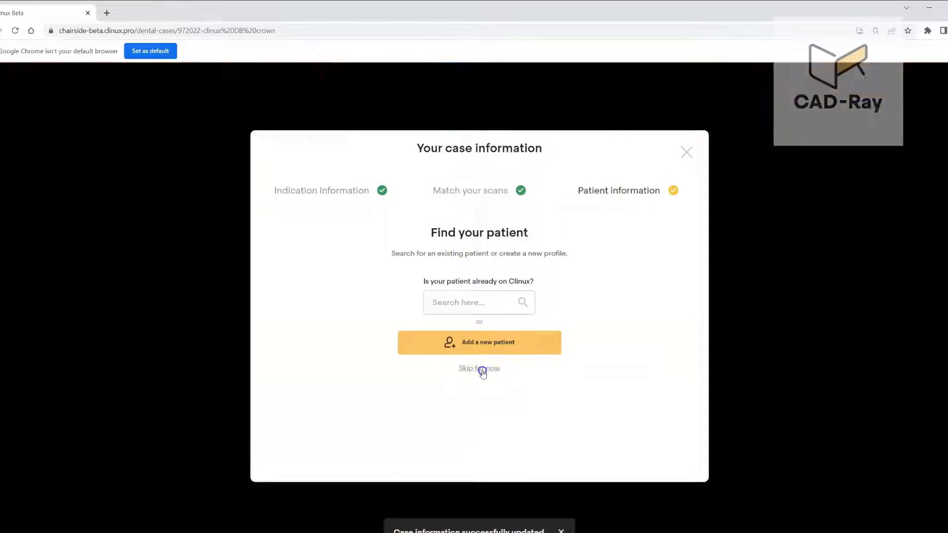
Step: Check the preparation margin of the lower molar from all sides, accept it, and confirm the insertion axis
{"action": "scroll", "coordinate": [583, 429], "scroll_direction": "down", "scroll_amount": 4}
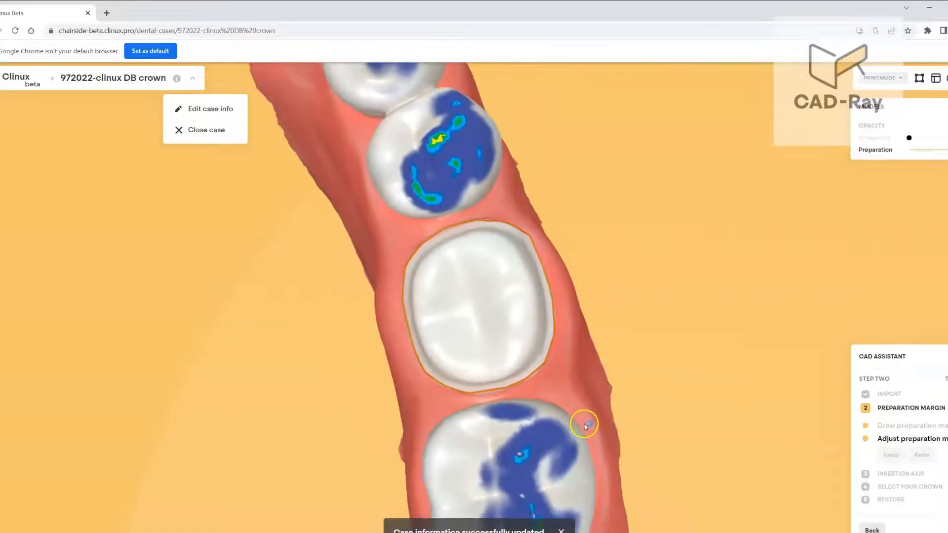
{"action": "left_click_drag", "start_coordinate": [557, 459], "coordinate": [728, 467]}
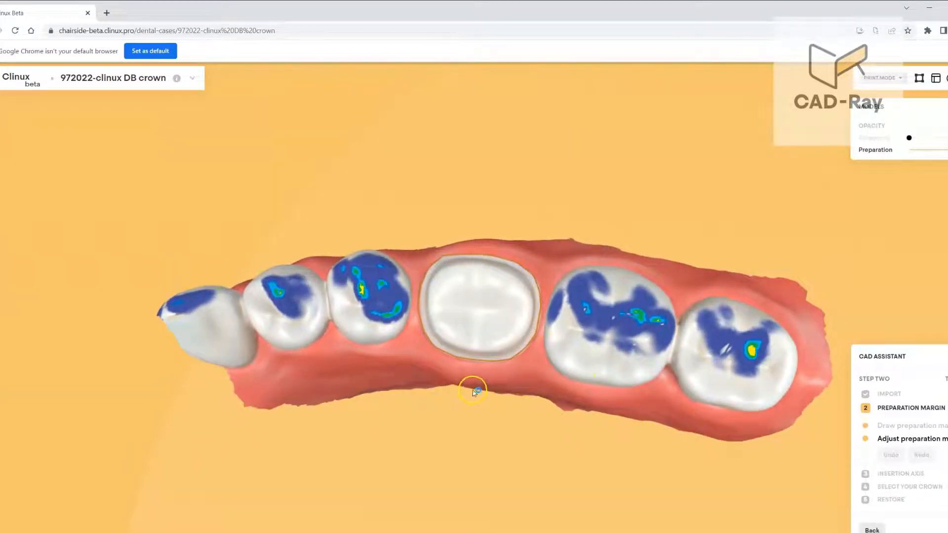
{"action": "left_click_drag", "start_coordinate": [496, 398], "coordinate": [500, 437]}
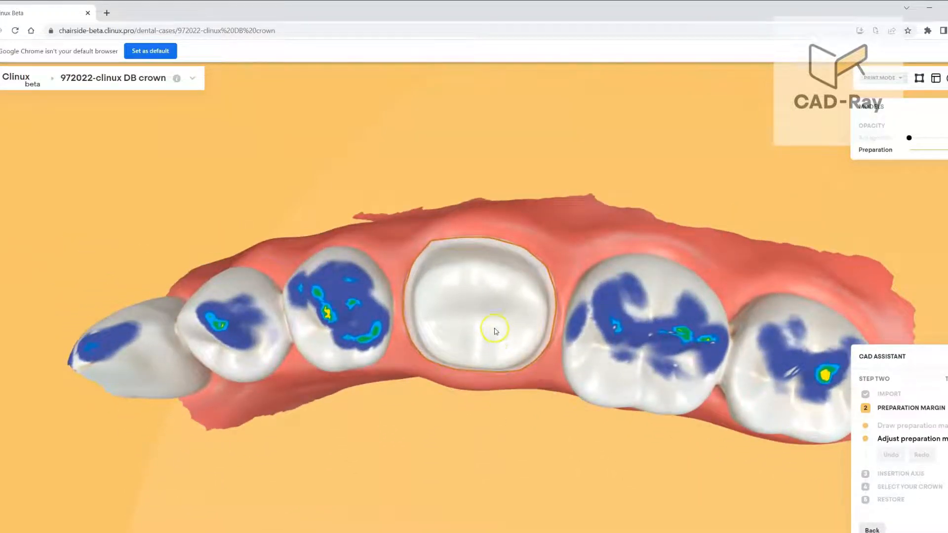
{"action": "scroll", "coordinate": [496, 331], "scroll_direction": "up", "scroll_amount": 2}
{"action": "left_click_drag", "start_coordinate": [513, 403], "coordinate": [514, 432]}
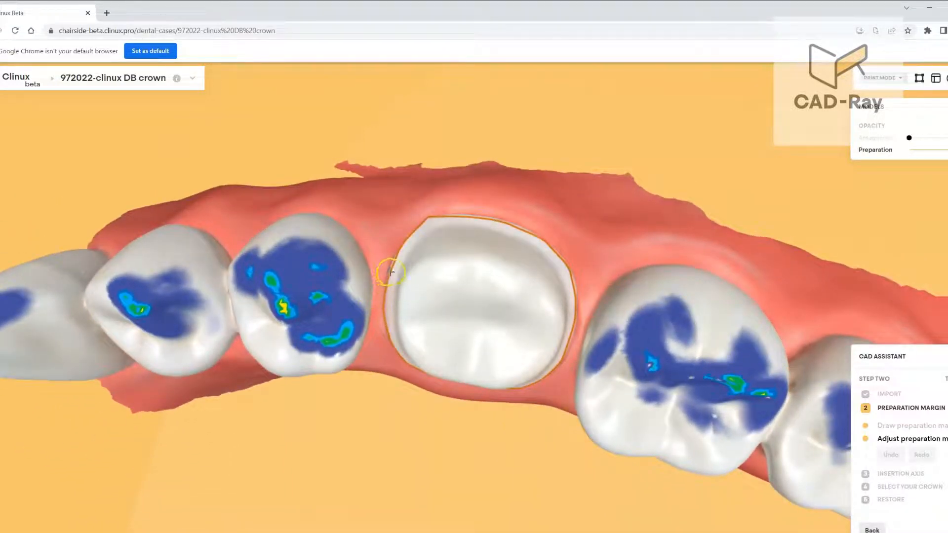
{"action": "left_click_drag", "start_coordinate": [508, 387], "coordinate": [535, 315]}
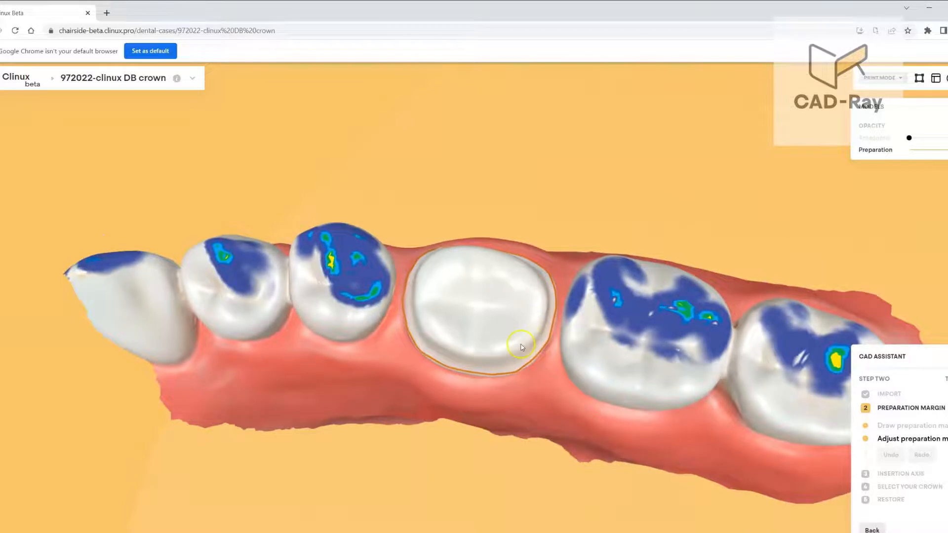
{"action": "left_click_drag", "start_coordinate": [521, 347], "coordinate": [510, 379]}
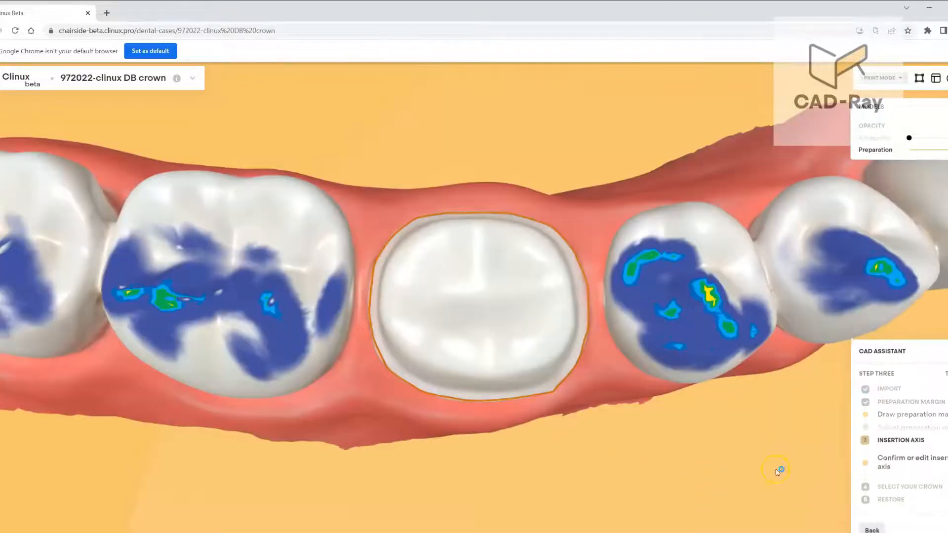
{"action": "mouse_move", "coordinate": [497, 439]}
{"action": "left_mouse_down"}
{"action": "mouse_move", "coordinate": [484, 502]}
{"action": "mouse_move", "coordinate": [508, 453]}
{"action": "mouse_move", "coordinate": [491, 413]}
{"action": "mouse_move", "coordinate": [487, 423]}
{"action": "left_mouse_up"}
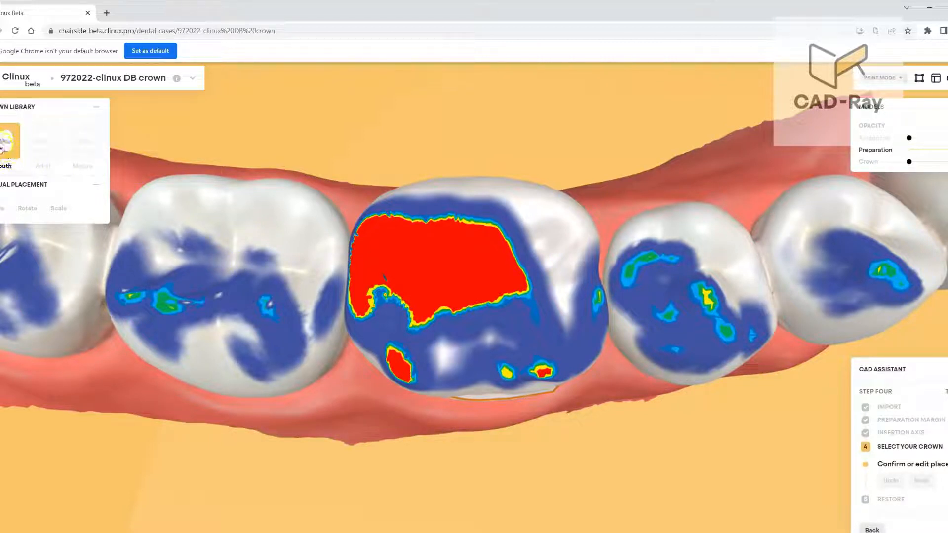
Step: Move the Youth library crown slightly toward the adjacent premolar and lower it onto the preparation
{"action": "left_click", "coordinate": [373, 431]}
{"action": "left_click_drag", "start_coordinate": [511, 482], "coordinate": [512, 332]}
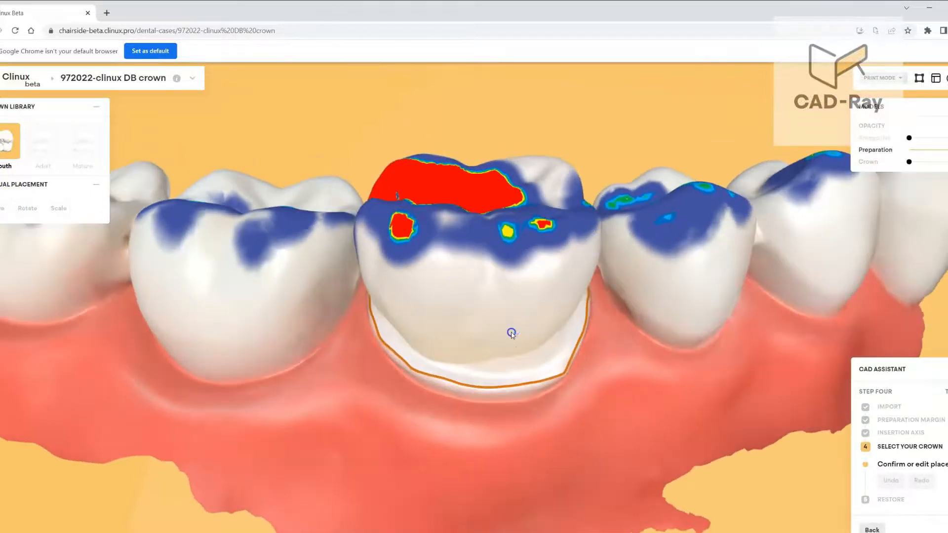
{"action": "left_click", "coordinate": [1, 210]}
{"action": "left_click_drag", "start_coordinate": [545, 451], "coordinate": [548, 399]}
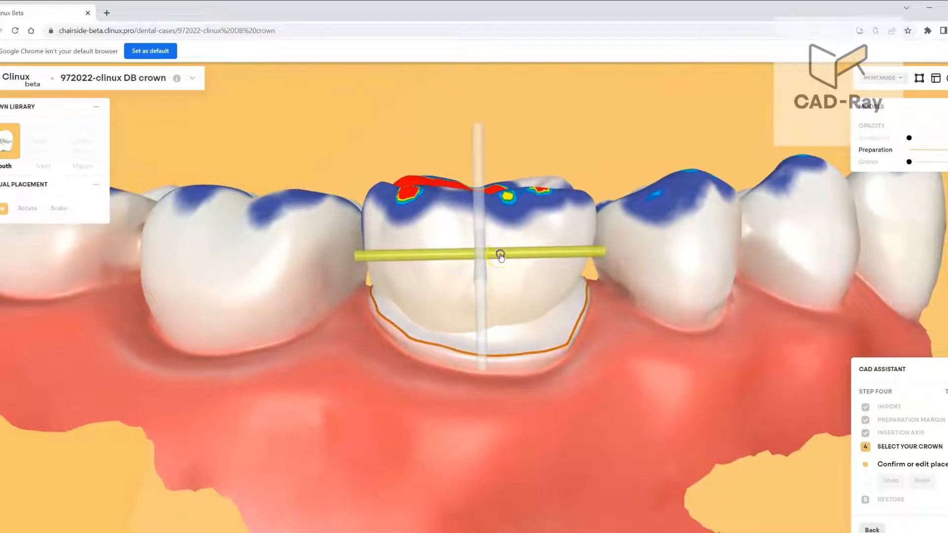
{"action": "left_click_drag", "start_coordinate": [501, 256], "coordinate": [506, 254]}
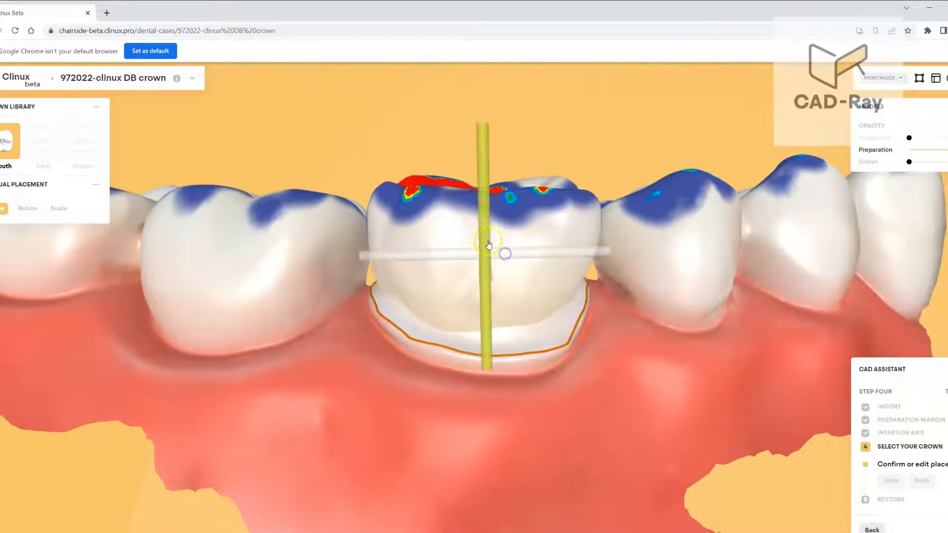
{"action": "left_click_drag", "start_coordinate": [483, 223], "coordinate": [473, 246]}
Step: Rotate the crown slightly about its vertical axis to align it with the neighboring teeth
{"action": "right_click_drag", "start_coordinate": [550, 396], "coordinate": [364, 449]}
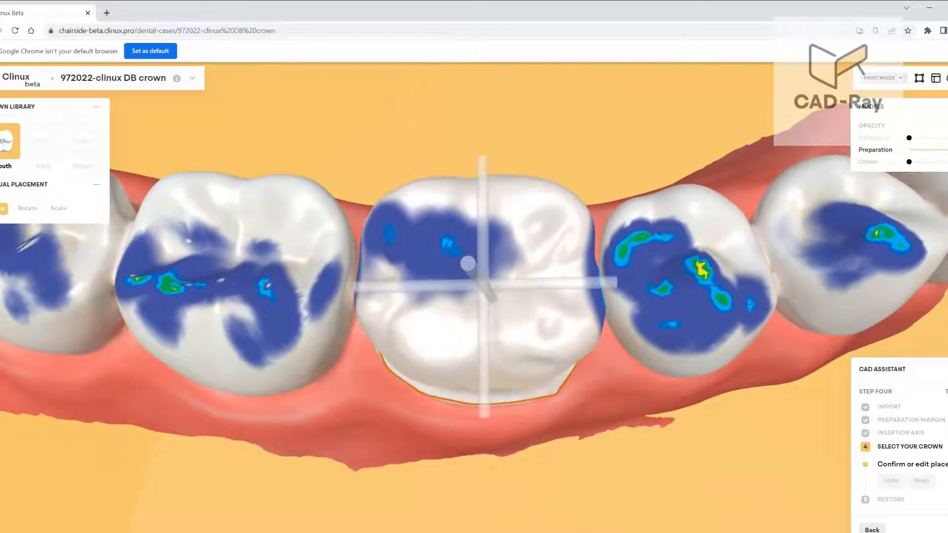
{"action": "left_click", "coordinate": [27, 208]}
{"action": "right_click_drag", "start_coordinate": [576, 502], "coordinate": [599, 473]}
{"action": "left_click_drag", "start_coordinate": [529, 411], "coordinate": [532, 412]}
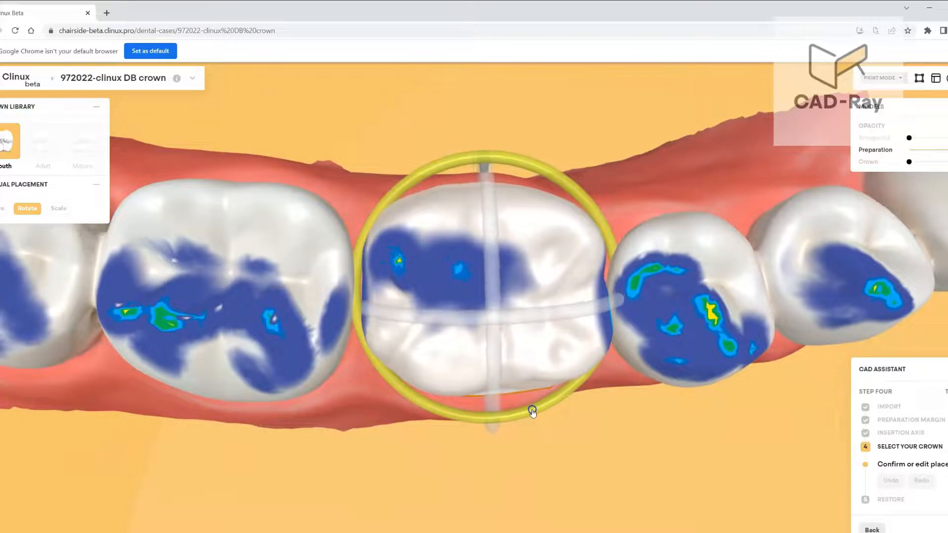
Step: Scale the crown up slightly between the neighboring teeth, check its fit, and confirm the placement to proceed to restoring
{"action": "left_click", "coordinate": [59, 208]}
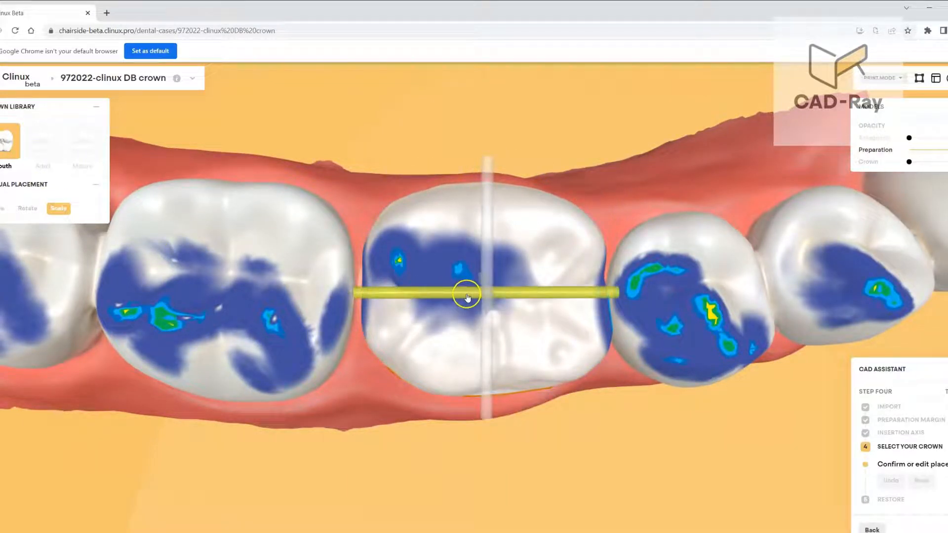
{"action": "left_click_drag", "start_coordinate": [467, 297], "coordinate": [474, 292]}
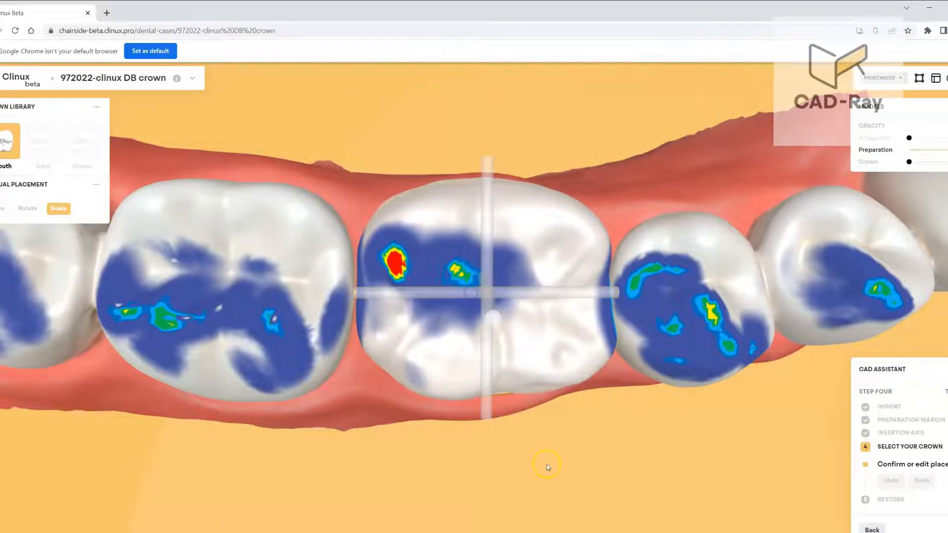
{"action": "left_click_drag", "start_coordinate": [541, 462], "coordinate": [555, 334]}
{"action": "left_click_drag", "start_coordinate": [551, 489], "coordinate": [553, 532]}
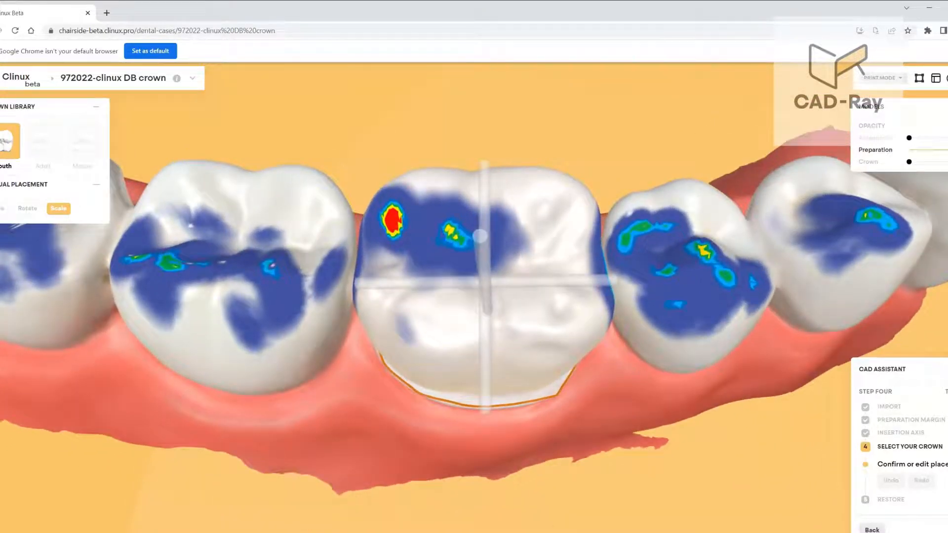
{"action": "left_click", "coordinate": [936, 529]}
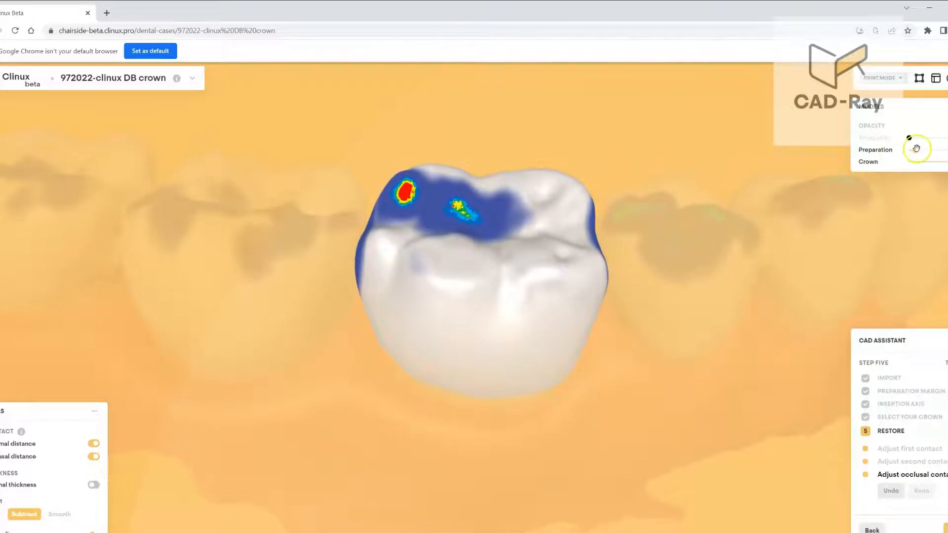
Step: Adjust the preparation and crown opacity, leaving the preparation mostly transparent, and inspect the crown's proximal and occlusal contacts
{"action": "left_click_drag", "start_coordinate": [916, 150], "coordinate": [946, 150]}
{"action": "left_click_drag", "start_coordinate": [917, 159], "coordinate": [944, 157]}
{"action": "left_click_drag", "start_coordinate": [644, 399], "coordinate": [589, 428]}
{"action": "left_click_drag", "start_coordinate": [946, 150], "coordinate": [922, 150]}
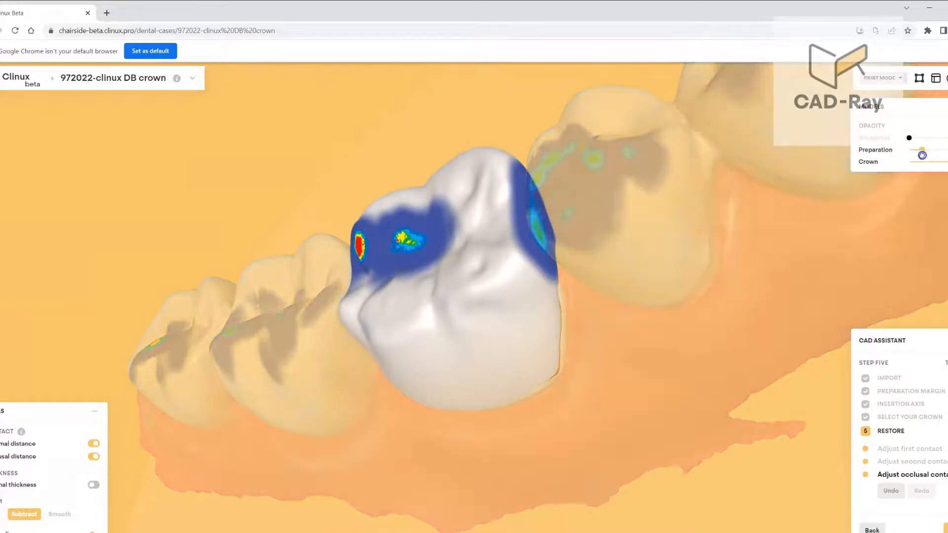
{"action": "left_click_drag", "start_coordinate": [736, 291], "coordinate": [692, 334]}
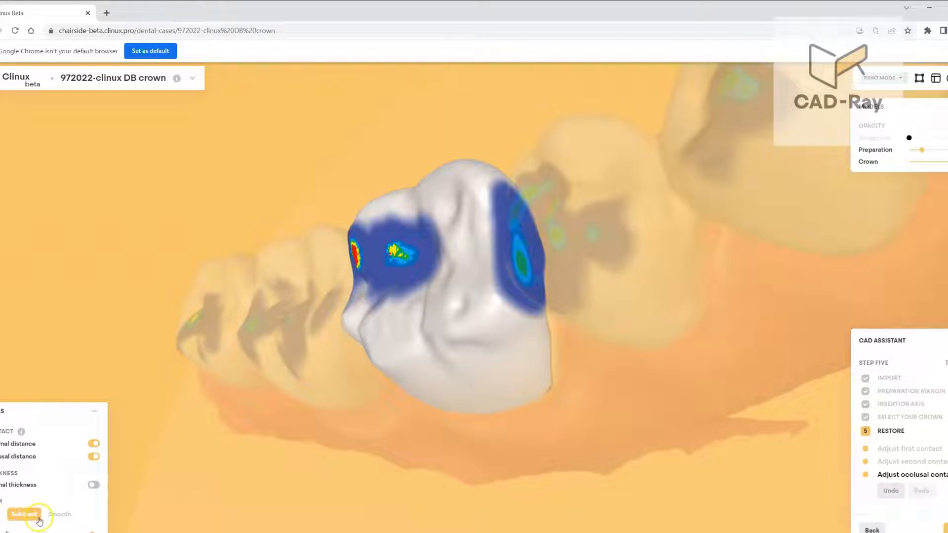
Step: Smooth the crown's proximal contact area facing the adjacent molar
{"action": "left_click", "coordinate": [61, 521]}
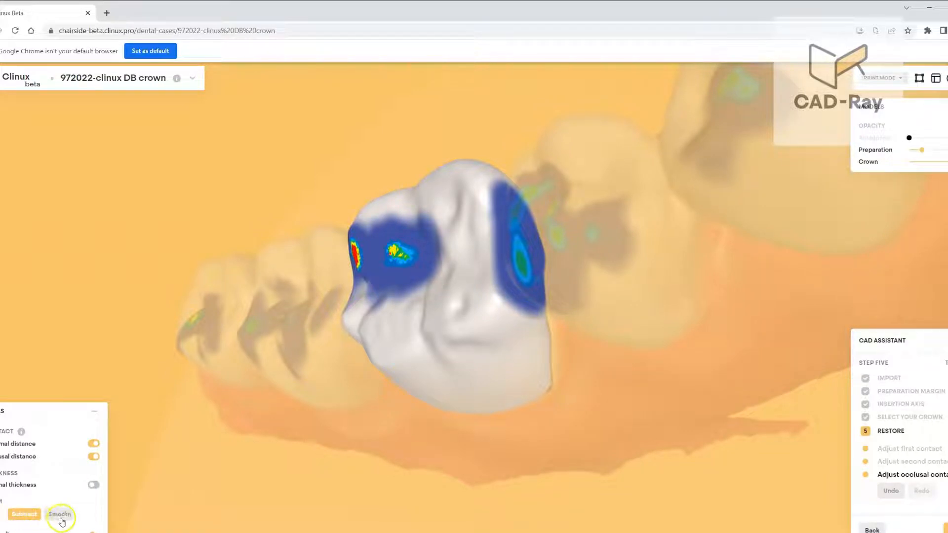
{"action": "left_click", "coordinate": [61, 519]}
{"action": "left_click", "coordinate": [2, 516]}
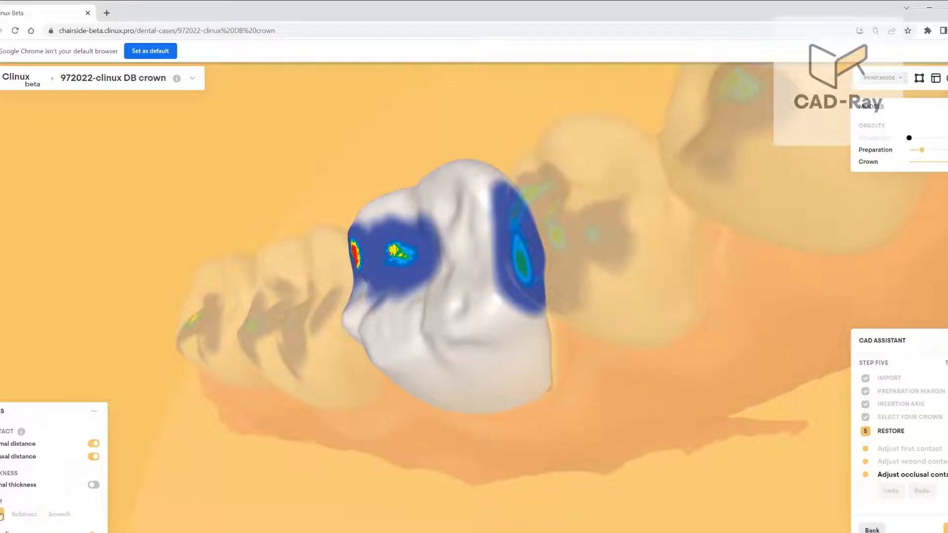
{"action": "left_click", "coordinate": [53, 517]}
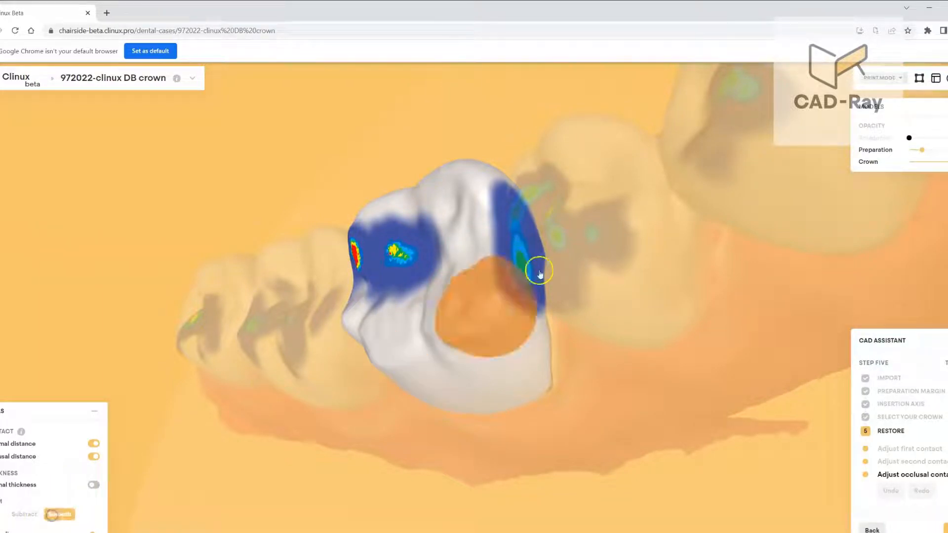
{"action": "left_click", "coordinate": [529, 267]}
{"action": "left_click_drag", "start_coordinate": [247, 482], "coordinate": [470, 508]}
{"action": "scroll", "coordinate": [420, 297], "scroll_direction": "up", "scroll_amount": 3}
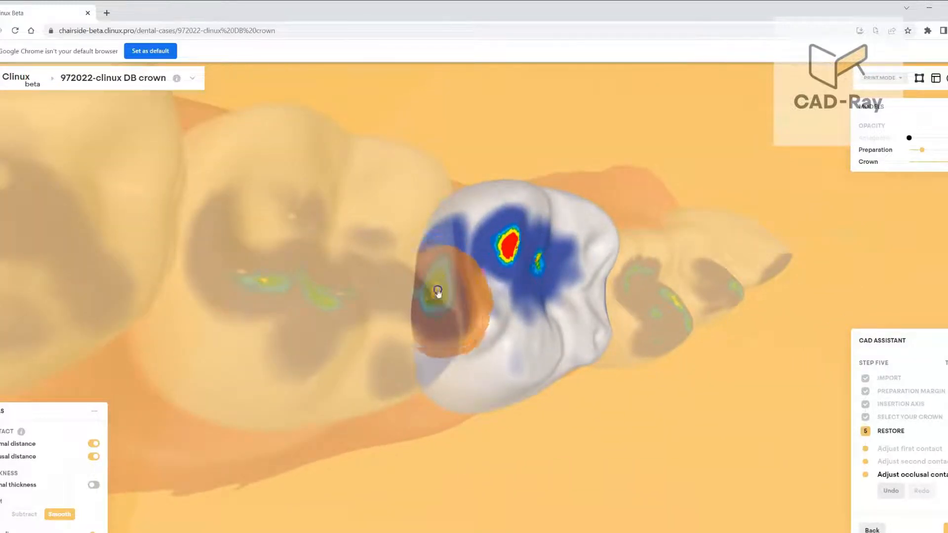
Step: Add a little material to the crown's occlusal surface, and subtract material across both occlusal contact spots to lighten them
{"action": "left_click_drag", "start_coordinate": [638, 456], "coordinate": [534, 447]}
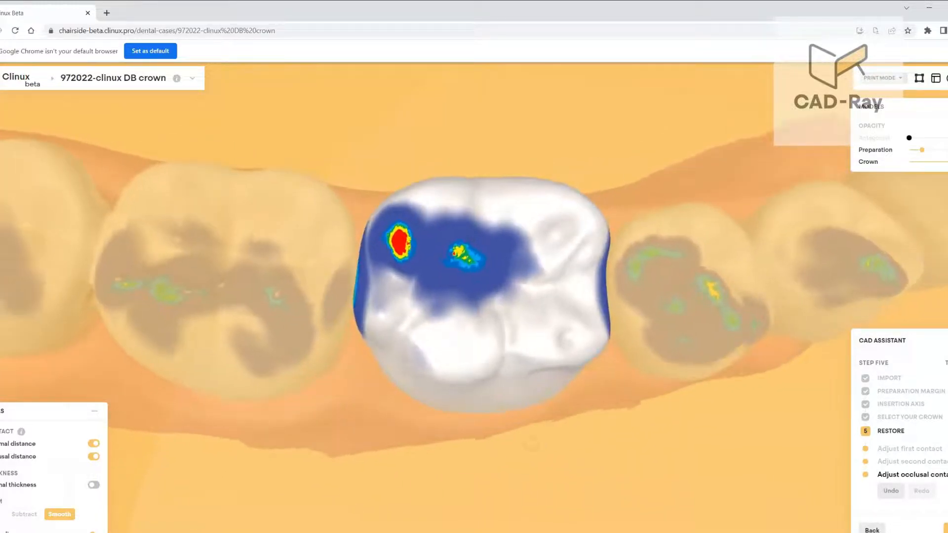
{"action": "left_click", "coordinate": [1, 514]}
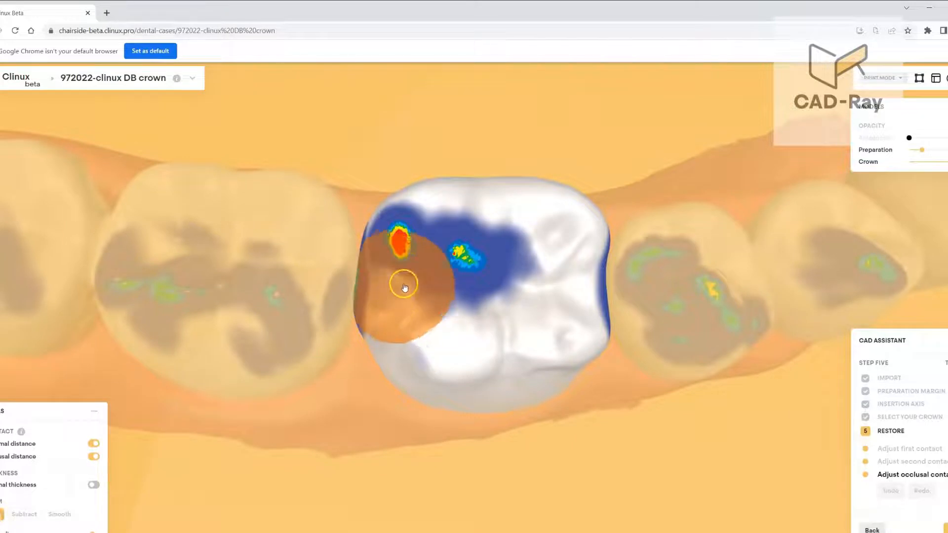
{"action": "mouse_move", "coordinate": [413, 277]}
{"action": "left_mouse_down"}
{"action": "mouse_move", "coordinate": [416, 250]}
{"action": "mouse_move", "coordinate": [440, 250]}
{"action": "left_mouse_up"}
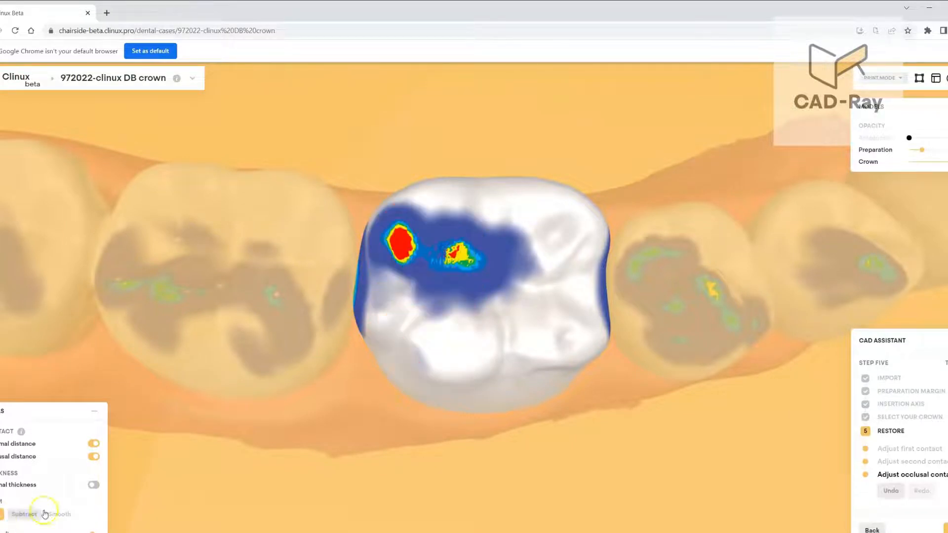
{"action": "left_click", "coordinate": [25, 515]}
{"action": "mouse_move", "coordinate": [477, 261]}
{"action": "left_mouse_down"}
{"action": "mouse_move", "coordinate": [413, 254]}
{"action": "mouse_move", "coordinate": [459, 303]}
{"action": "mouse_move", "coordinate": [420, 231]}
{"action": "left_mouse_up"}
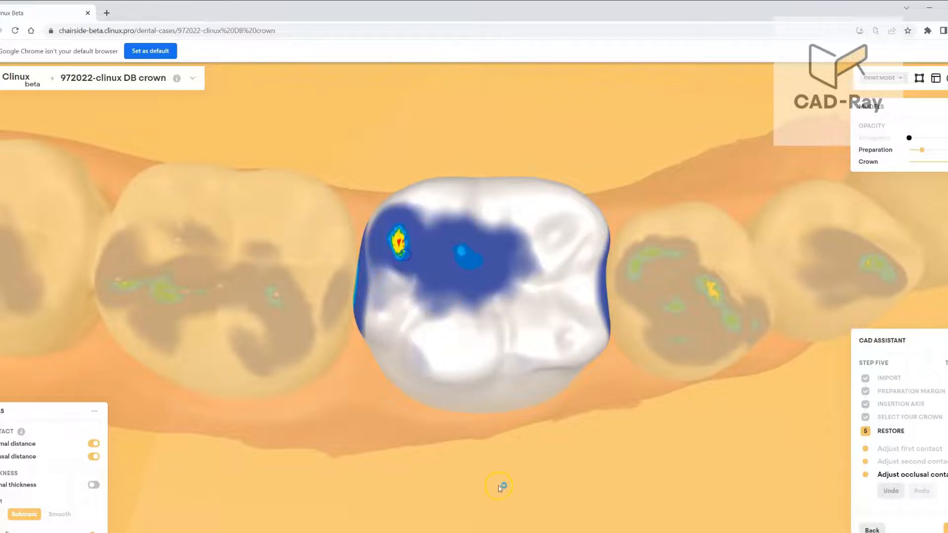
Step: Show the preparation and antagonist at full opacity to check the bite, then hide the antagonist and compare occlusal contacts across the arch
{"action": "left_click_drag", "start_coordinate": [502, 487], "coordinate": [494, 435]}
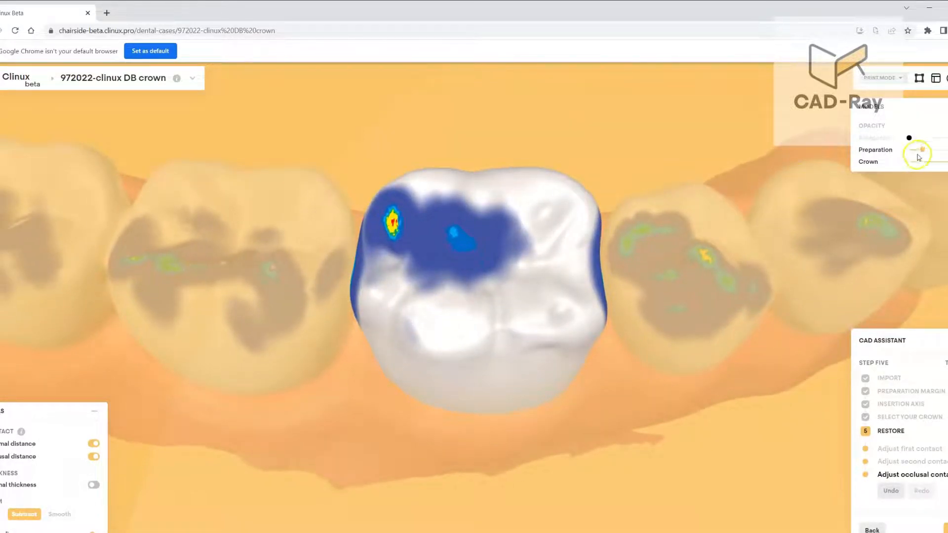
{"action": "left_click_drag", "start_coordinate": [922, 149], "coordinate": [945, 140]}
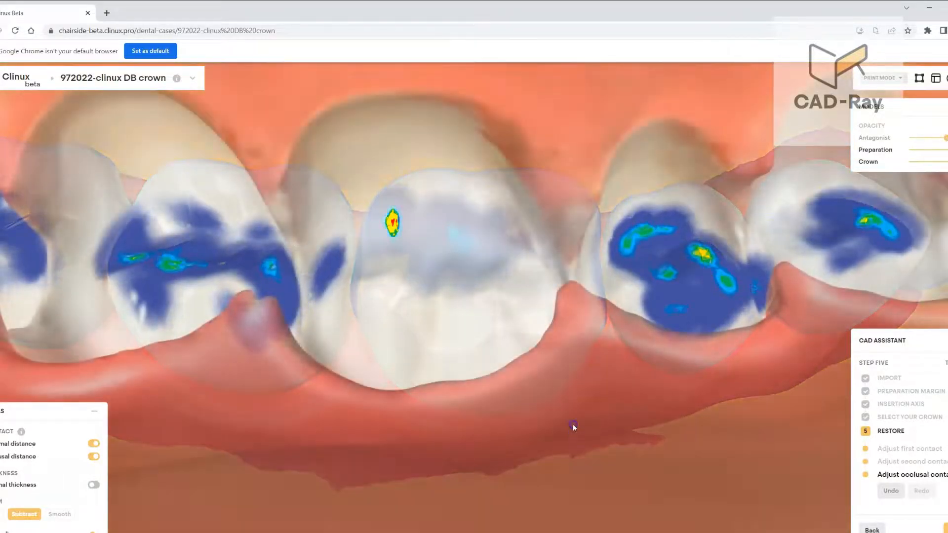
{"action": "left_click_drag", "start_coordinate": [574, 427], "coordinate": [597, 291]}
{"action": "scroll", "coordinate": [597, 437], "scroll_direction": "down", "scroll_amount": 5}
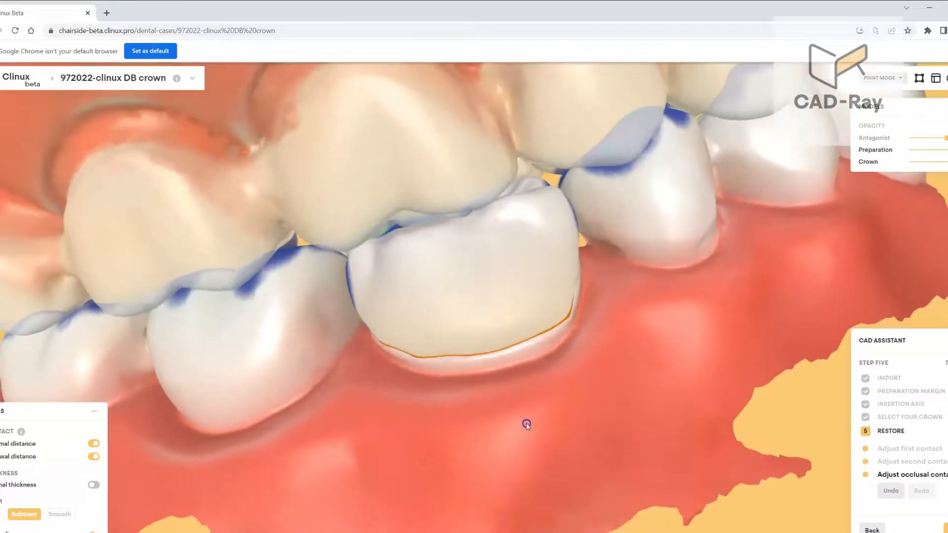
{"action": "left_click_drag", "start_coordinate": [594, 426], "coordinate": [559, 422]}
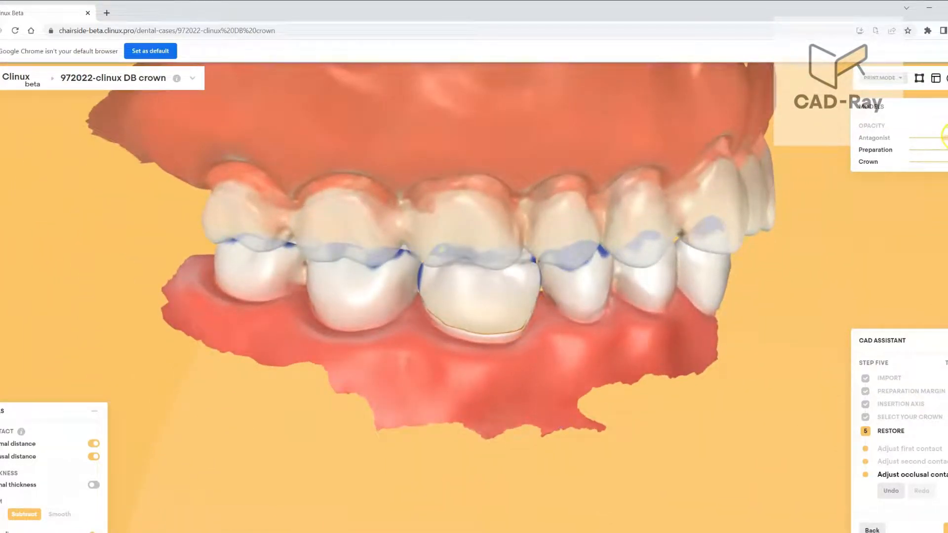
{"action": "left_click_drag", "start_coordinate": [945, 137], "coordinate": [909, 138]}
{"action": "left_click_drag", "start_coordinate": [610, 345], "coordinate": [586, 437]}
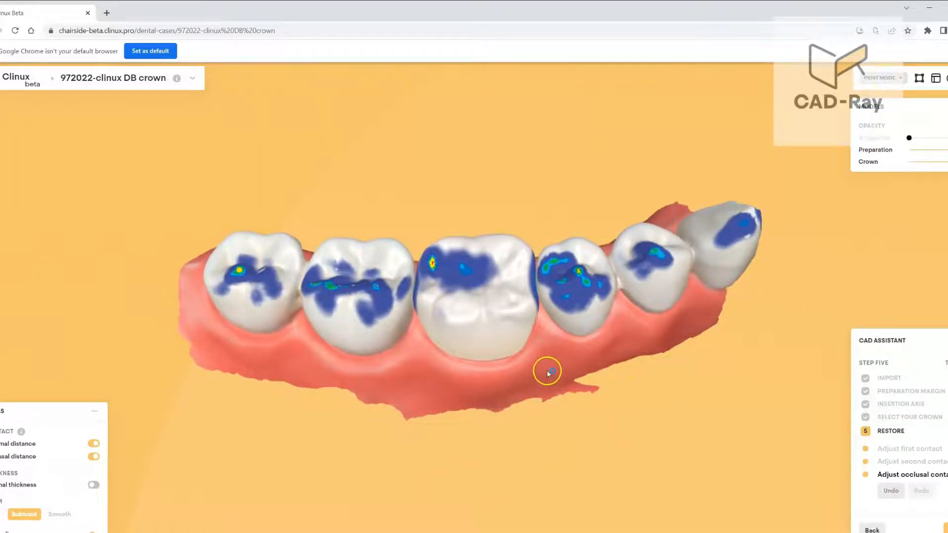
{"action": "left_click_drag", "start_coordinate": [544, 398], "coordinate": [605, 498]}
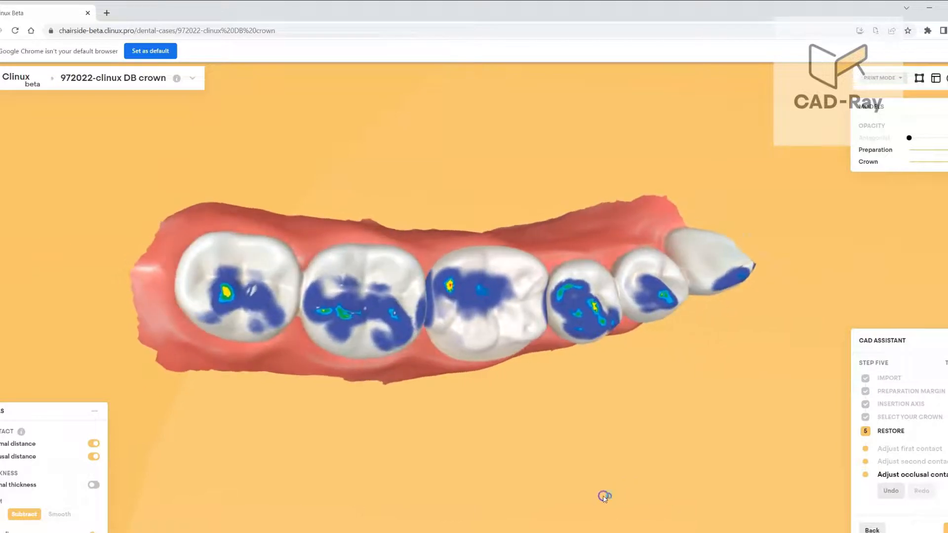
Step: Review the available export destinations for the case and close the export dialog without exporting
{"action": "left_click", "coordinate": [940, 528]}
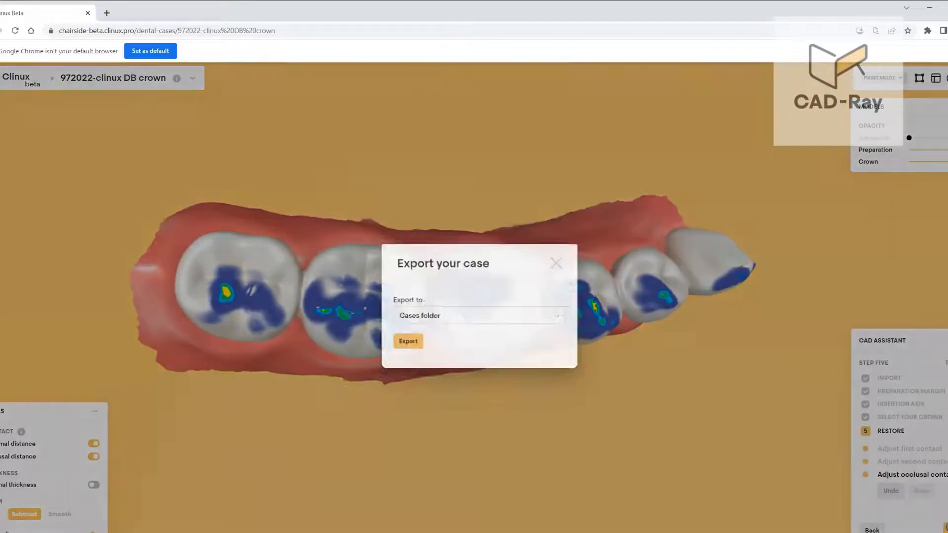
{"action": "left_click", "coordinate": [499, 321]}
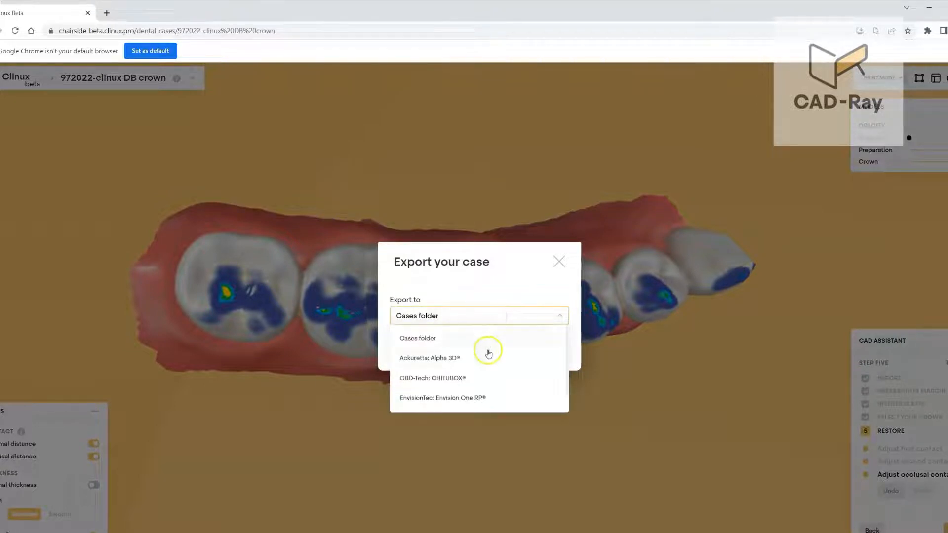
{"action": "scroll", "coordinate": [482, 404], "scroll_direction": "down", "scroll_amount": 1}
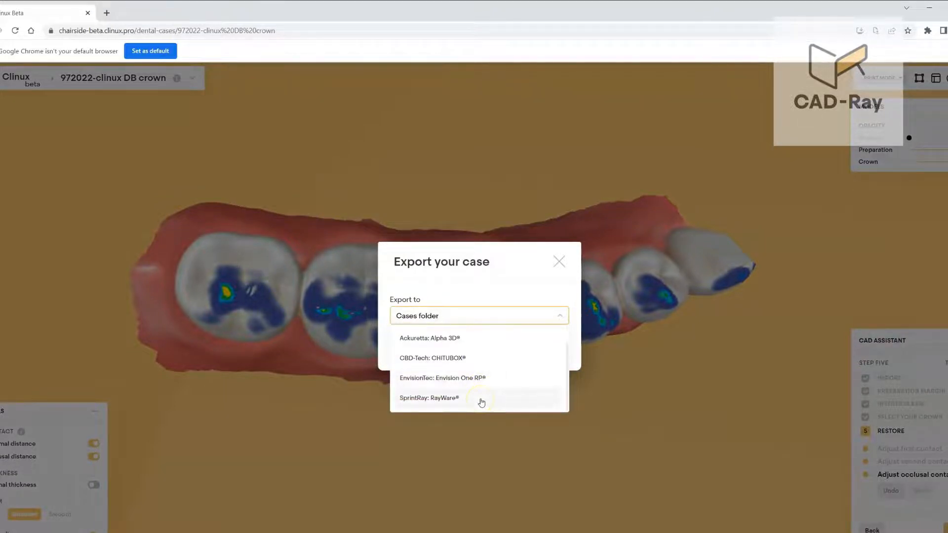
{"action": "scroll", "coordinate": [481, 403], "scroll_direction": "up", "scroll_amount": 1}
{"action": "scroll", "coordinate": [487, 381], "scroll_direction": "down", "scroll_amount": 1}
{"action": "left_click", "coordinate": [643, 405]}
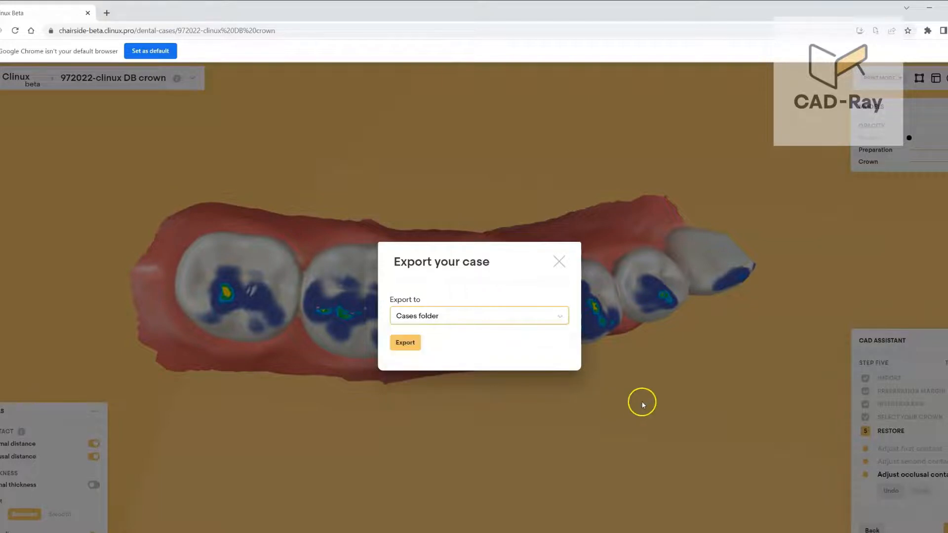
{"action": "left_click", "coordinate": [643, 403]}
{"action": "right_click_drag", "start_coordinate": [626, 430], "coordinate": [611, 307]}
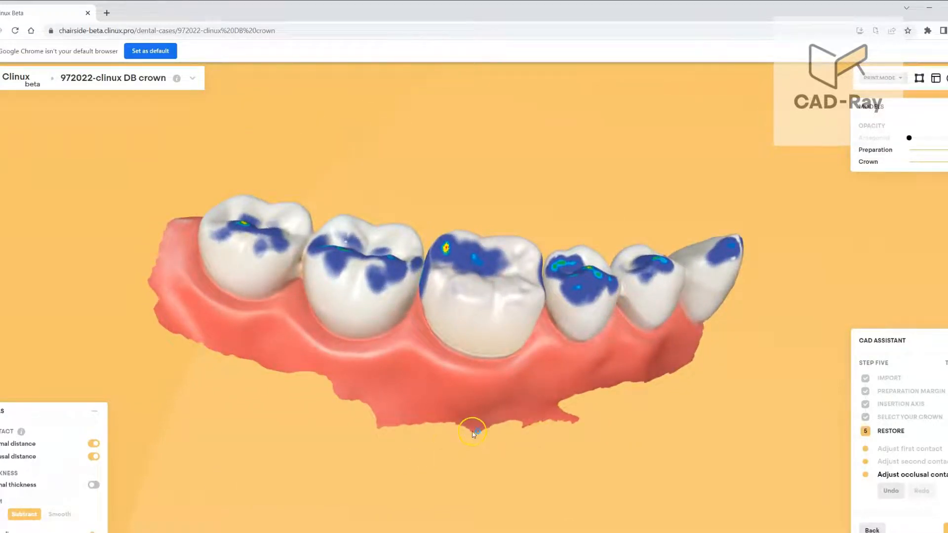
{"action": "right_click_drag", "start_coordinate": [513, 423], "coordinate": [447, 445]}
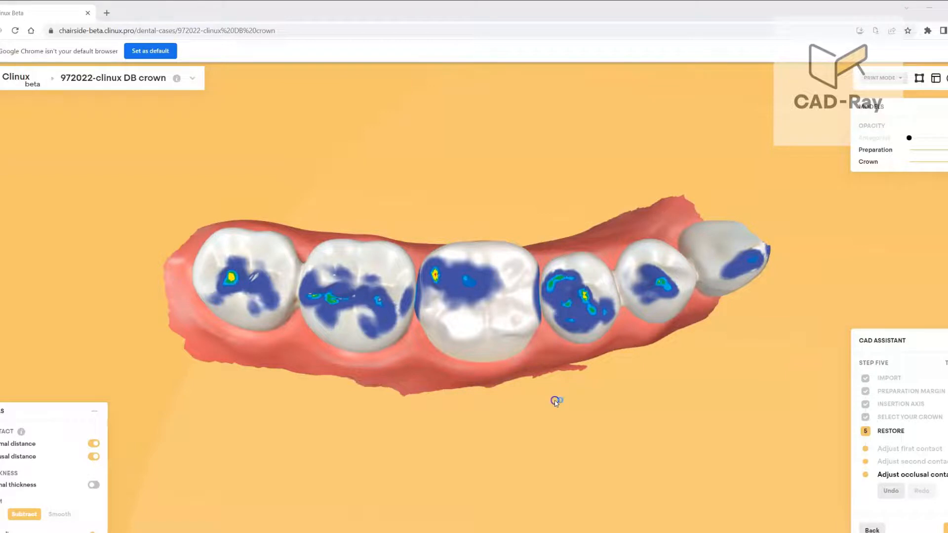
{"action": "left_click_drag", "start_coordinate": [556, 402], "coordinate": [550, 430]}
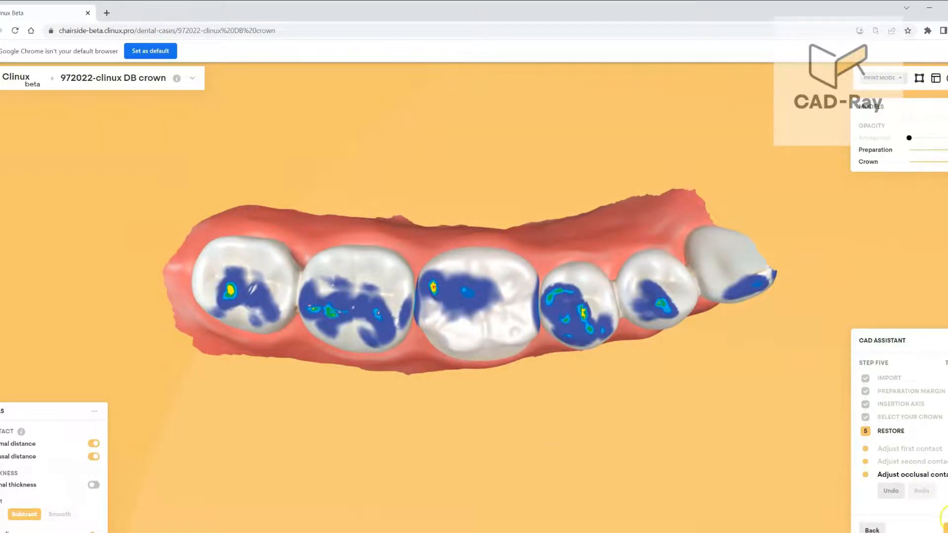
Step: Export the case to SprintRay: RayWare and generate the required support structures under the crown there
{"action": "left_click", "coordinate": [945, 528]}
{"action": "left_click", "coordinate": [489, 328]}
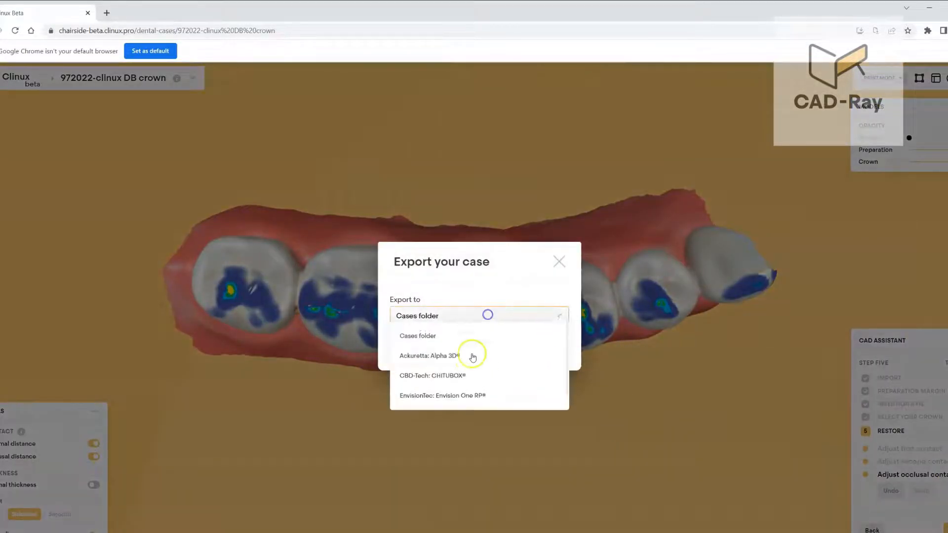
{"action": "scroll", "coordinate": [475, 377], "scroll_direction": "down", "scroll_amount": 1}
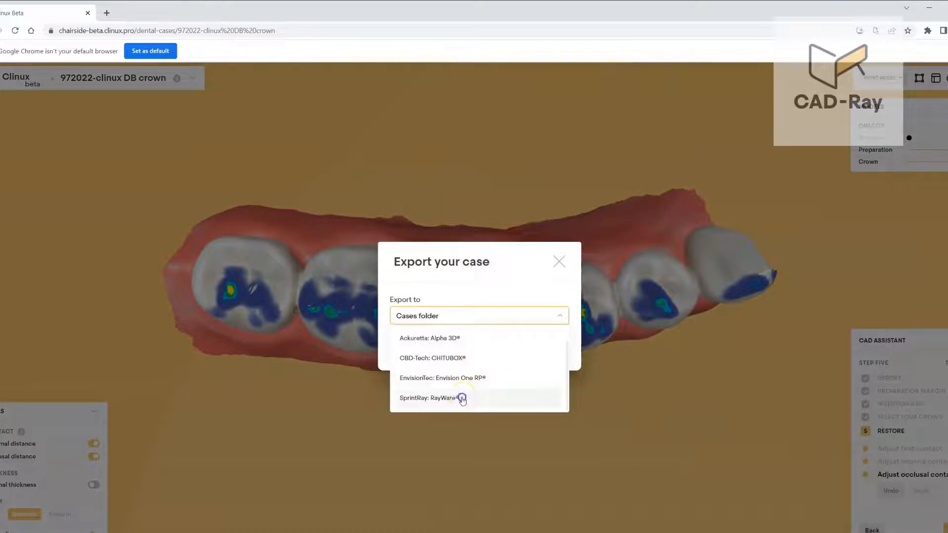
{"action": "left_click", "coordinate": [462, 398]}
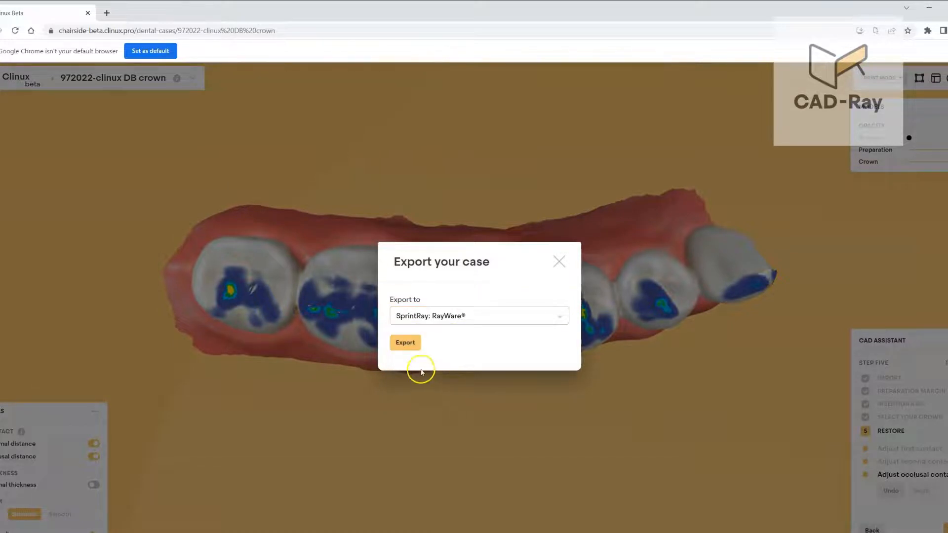
{"action": "left_click", "coordinate": [412, 342]}
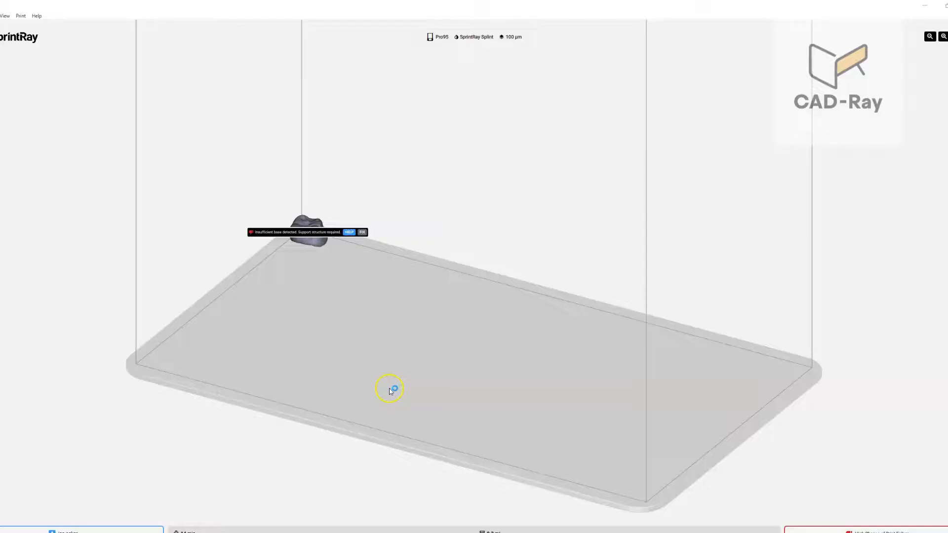
{"action": "left_click", "coordinate": [362, 233]}
{"action": "left_click", "coordinate": [353, 366]}
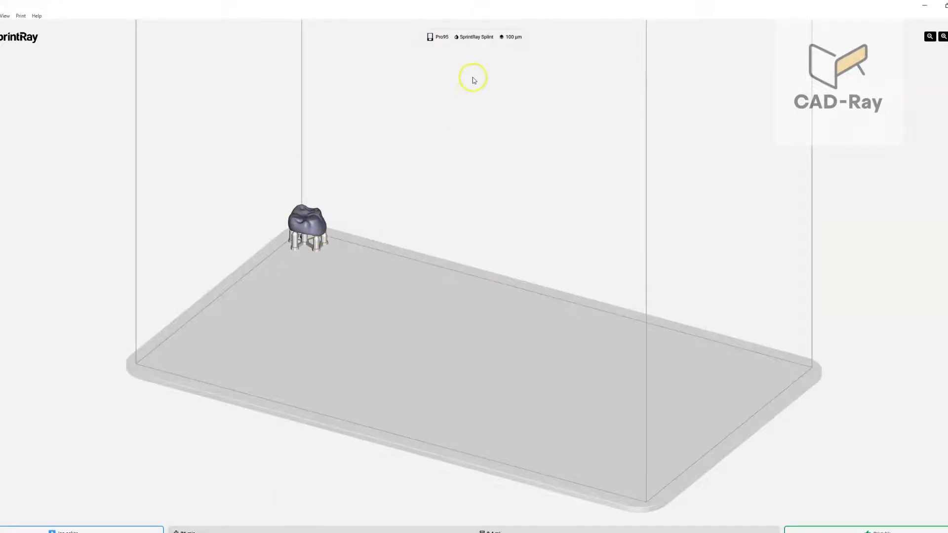
Step: Set the print job to the SprintRay Pro S 55 printer with SprintRay OnX material and apply the settings
{"action": "left_click", "coordinate": [478, 42]}
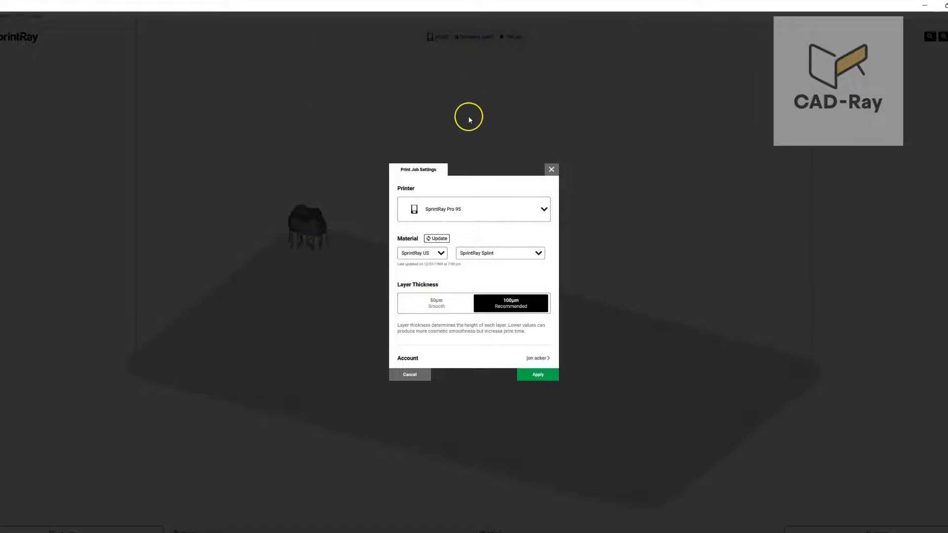
{"action": "left_click", "coordinate": [478, 210]}
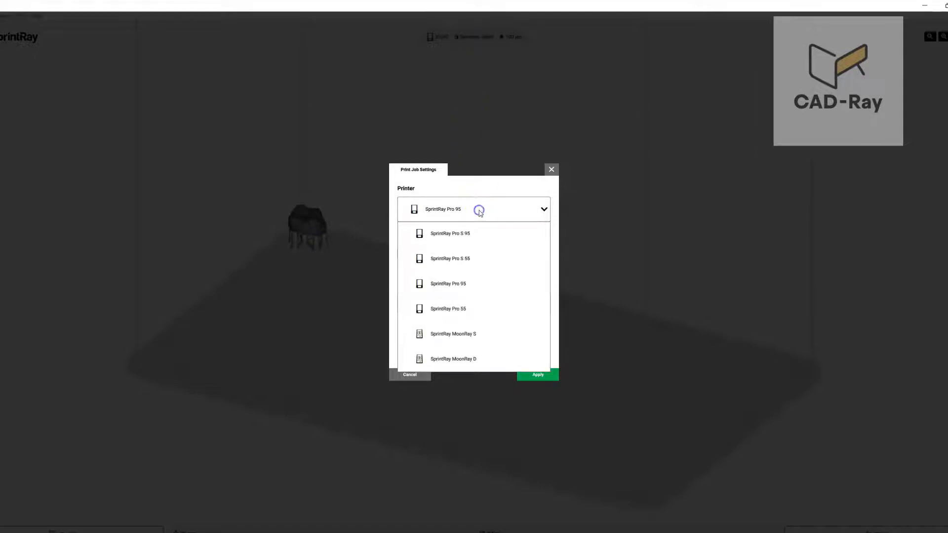
{"action": "left_click", "coordinate": [460, 254]}
{"action": "left_click", "coordinate": [478, 253]}
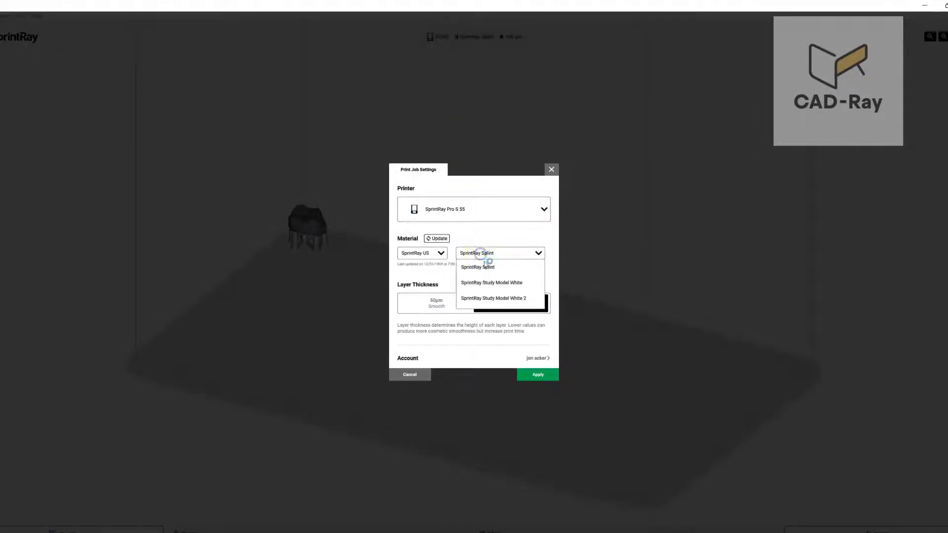
{"action": "scroll", "coordinate": [496, 279], "scroll_direction": "down", "scroll_amount": 2}
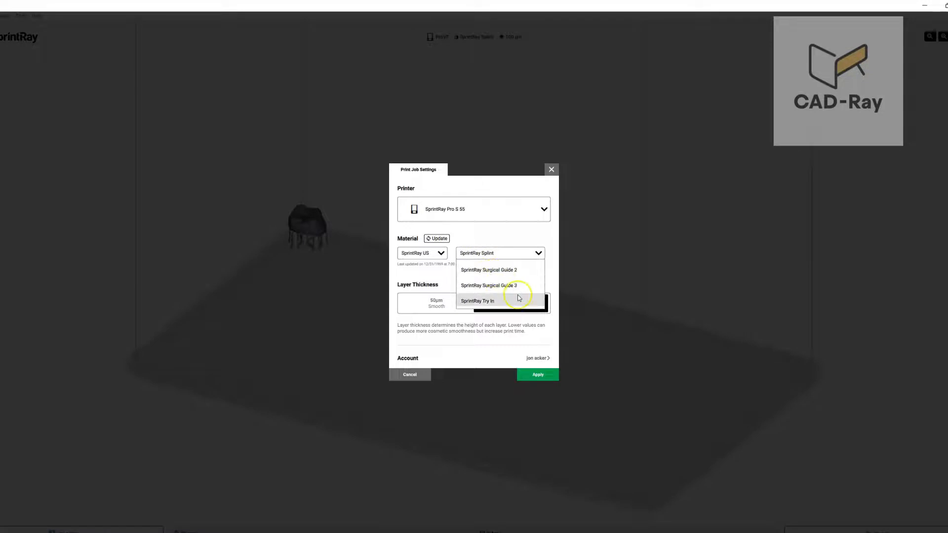
{"action": "scroll", "coordinate": [519, 294], "scroll_direction": "up", "scroll_amount": 4}
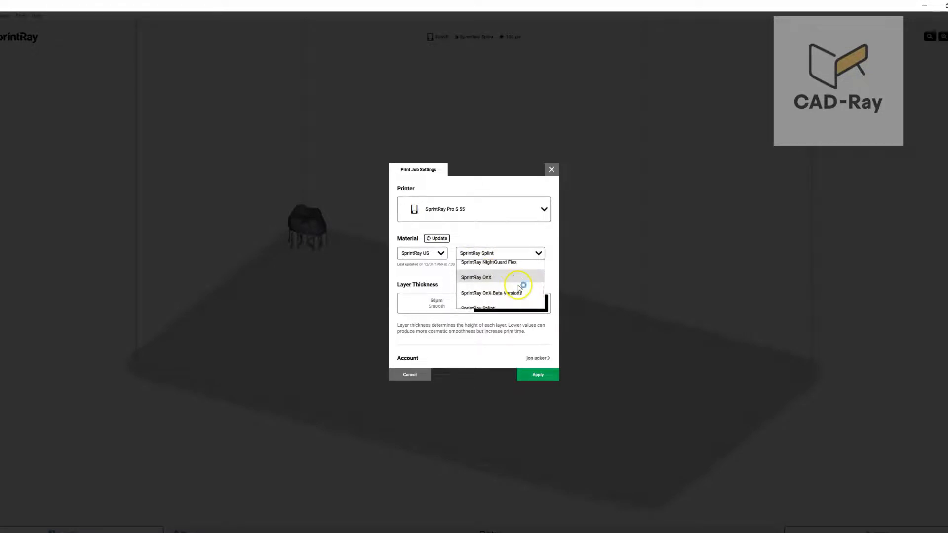
{"action": "left_click", "coordinate": [519, 281]}
{"action": "left_click", "coordinate": [538, 375]}
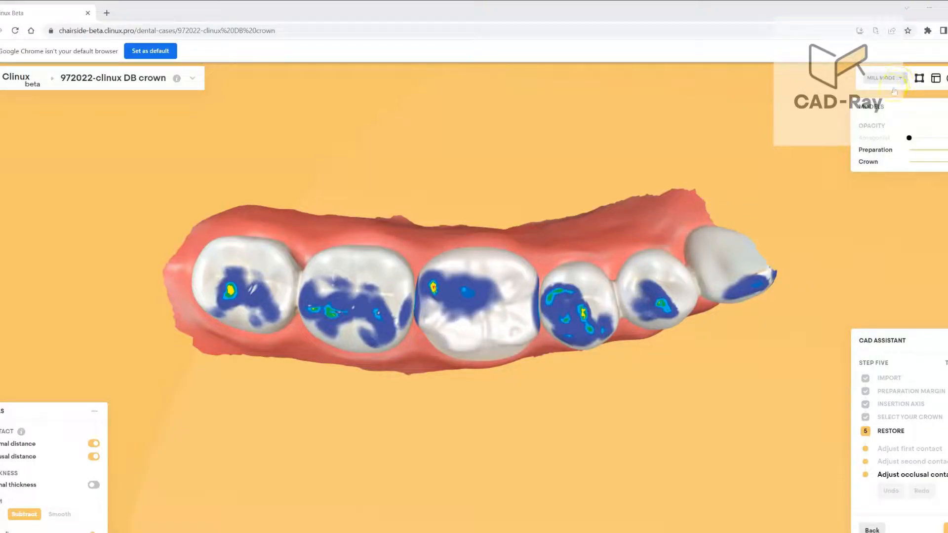
{"action": "mouse_move", "coordinate": [504, 442]}
{"action": "left_mouse_down"}
{"action": "mouse_move", "coordinate": [499, 466]}
{"action": "mouse_move", "coordinate": [503, 452]}
{"action": "left_mouse_up"}
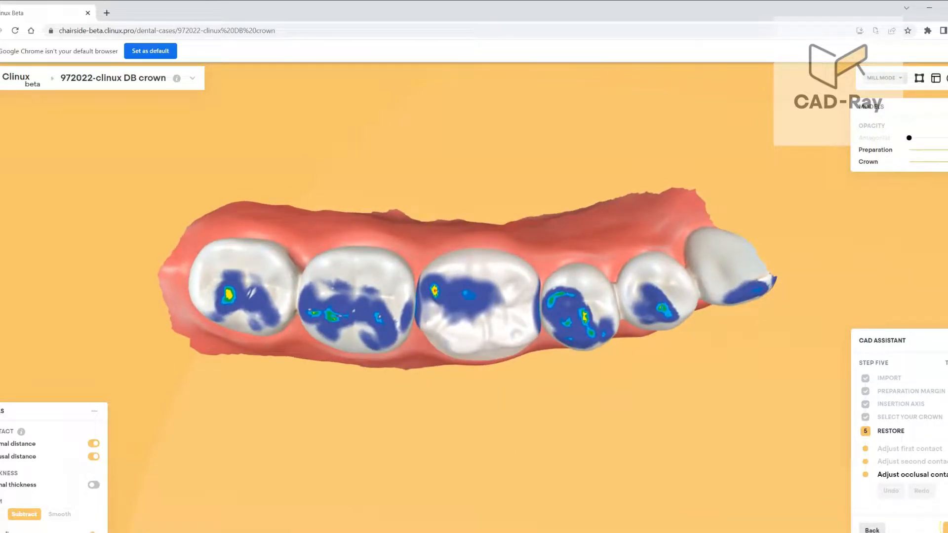
Step: Export the finished crown case to Dentsply Sirona: inLab
{"action": "left_click", "coordinate": [944, 528]}
{"action": "left_click", "coordinate": [510, 324]}
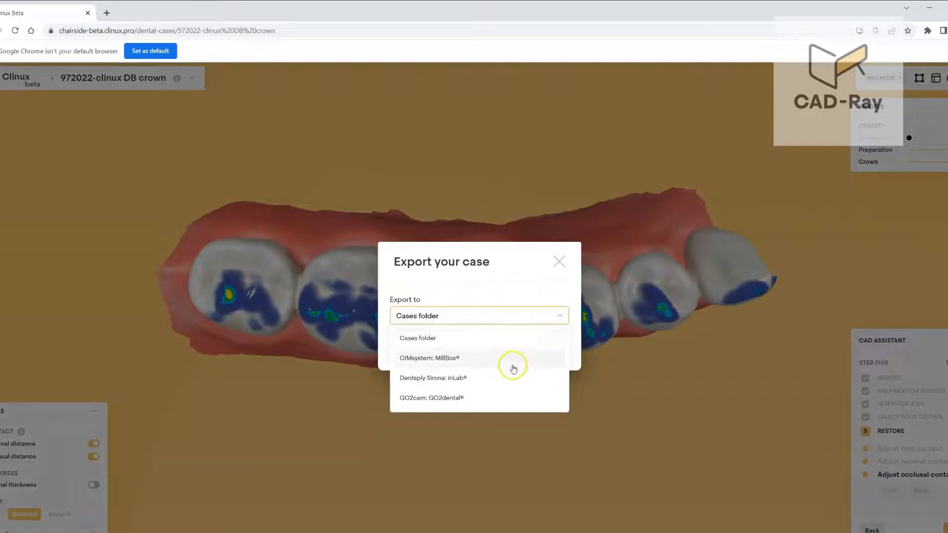
{"action": "left_click", "coordinate": [472, 398]}
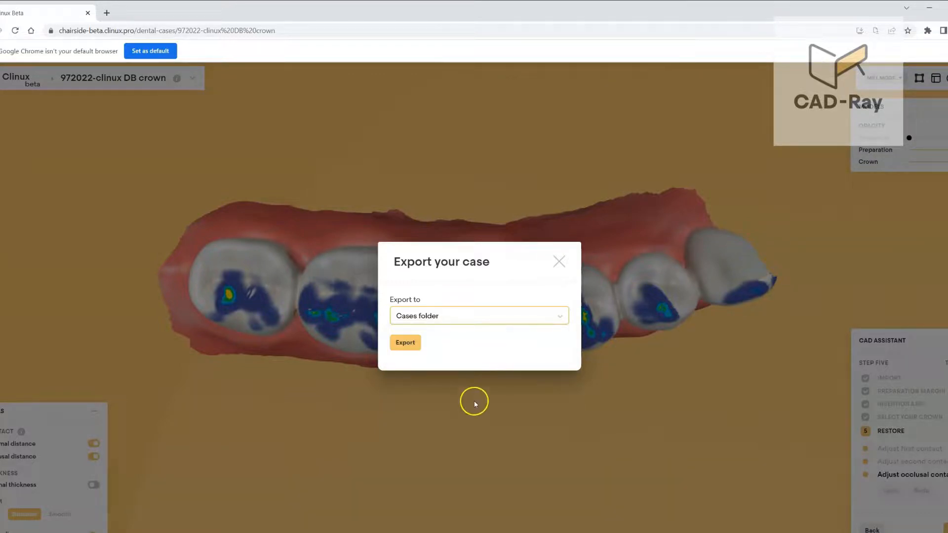
{"action": "left_click", "coordinate": [473, 323]}
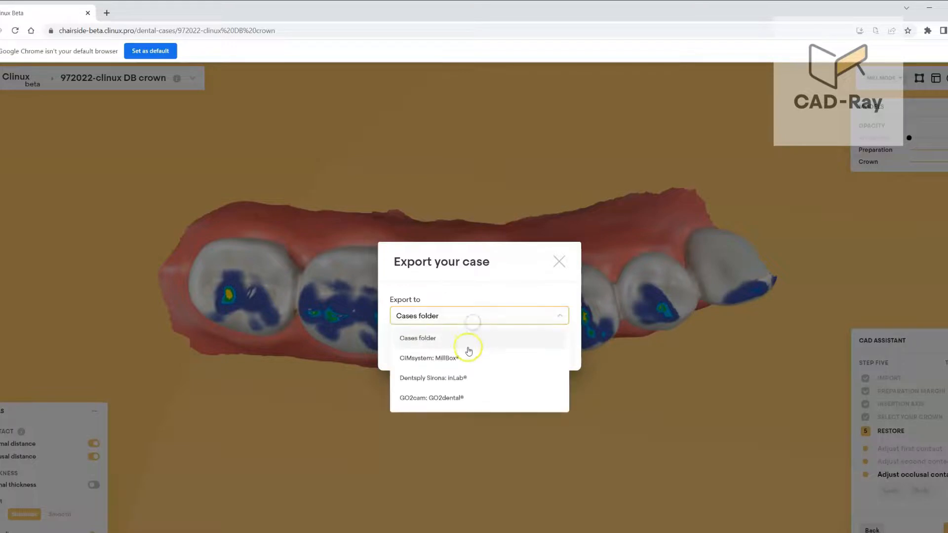
{"action": "left_click", "coordinate": [458, 379]}
{"action": "left_click", "coordinate": [405, 346]}
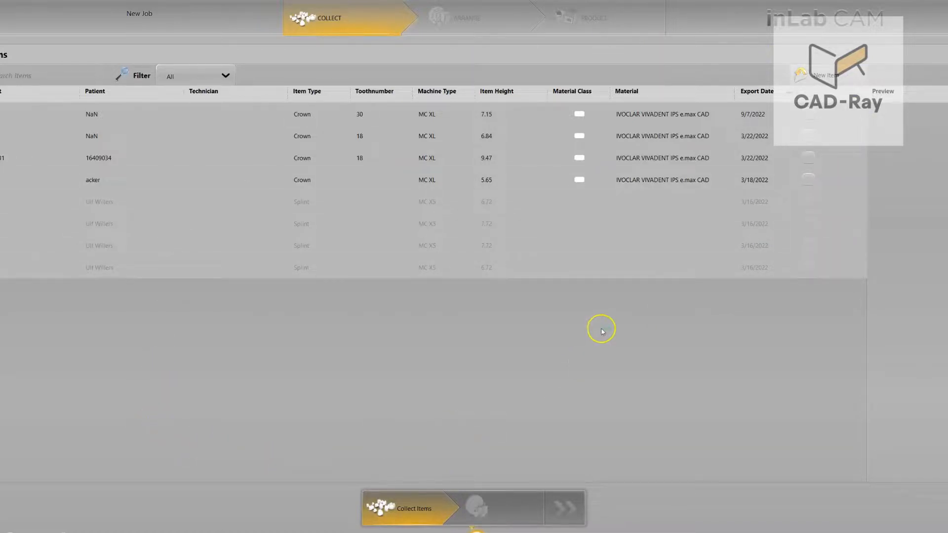
Step: In inLab CAM, import the Exocad file 972022-clinux DB crown.constructionInfo from its folder in C:\Clinux\CaseFolder, accepting the unknown file format version
{"action": "left_click", "coordinate": [832, 75]}
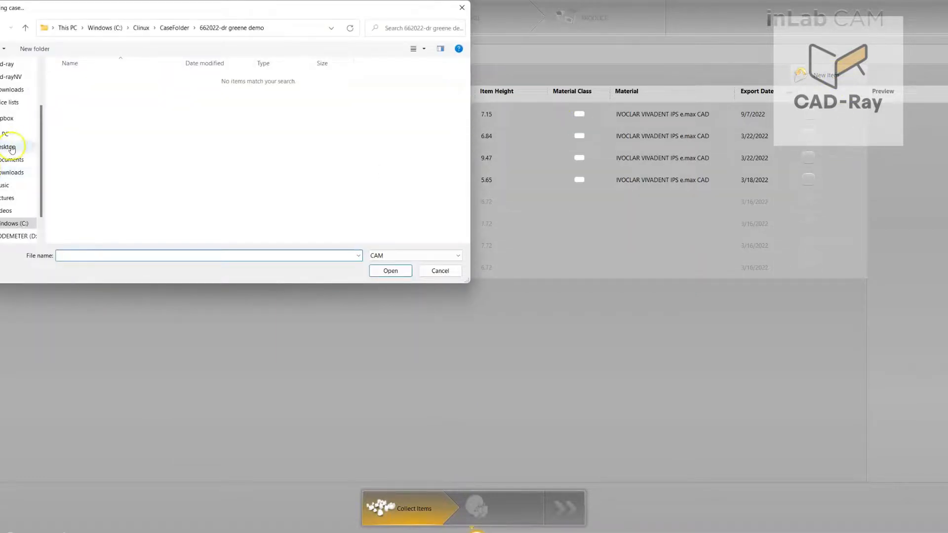
{"action": "left_click", "coordinate": [15, 224]}
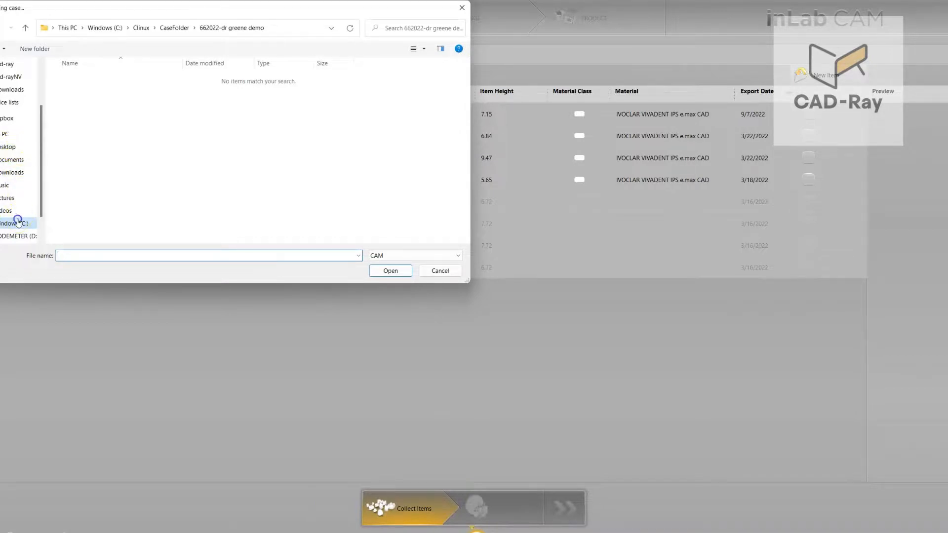
{"action": "double_click", "coordinate": [74, 97]}
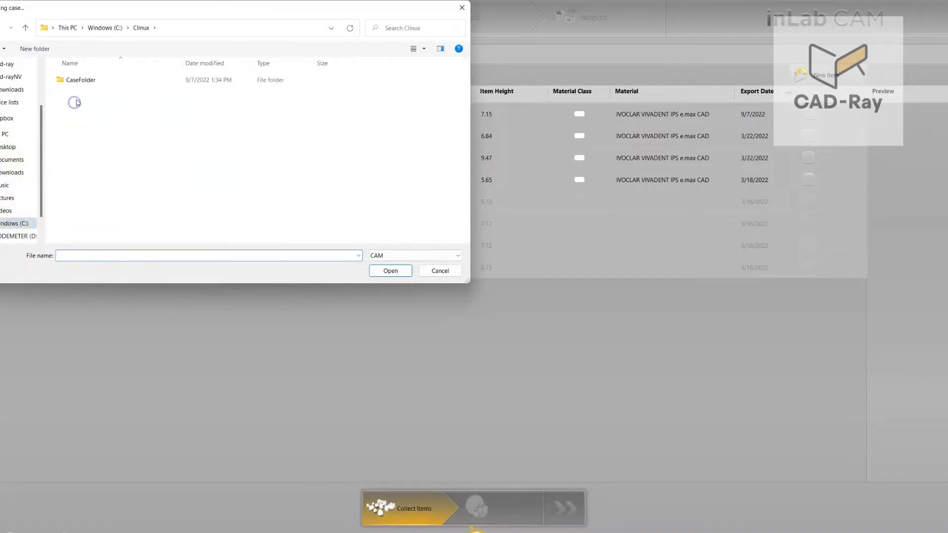
{"action": "double_click", "coordinate": [87, 80]}
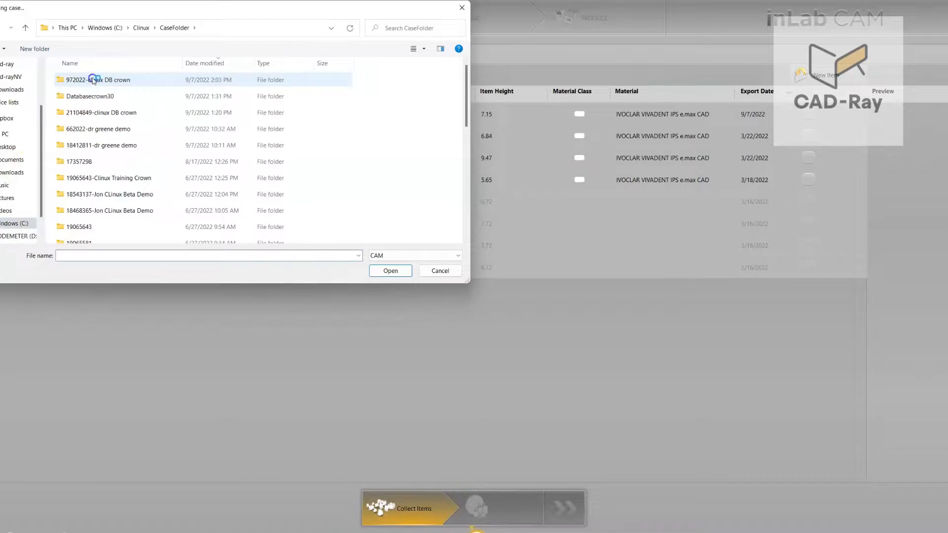
{"action": "left_click", "coordinate": [93, 80]}
{"action": "double_click", "coordinate": [93, 80]}
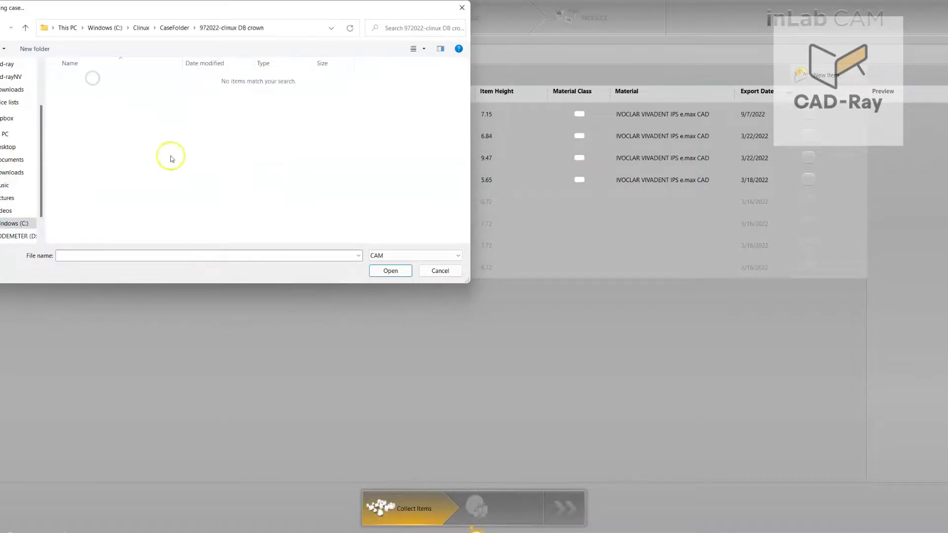
{"action": "left_click", "coordinate": [390, 256]}
{"action": "left_click", "coordinate": [383, 298]}
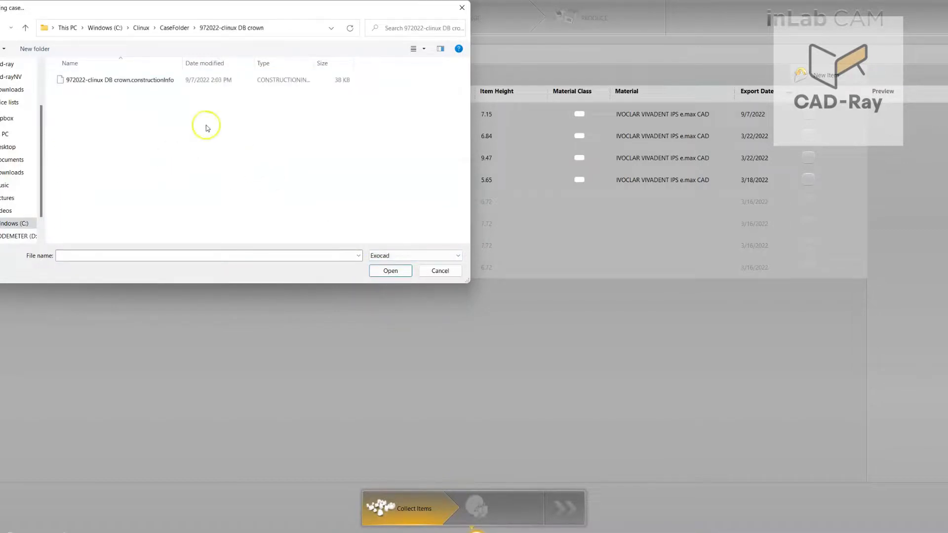
{"action": "left_click", "coordinate": [160, 82]}
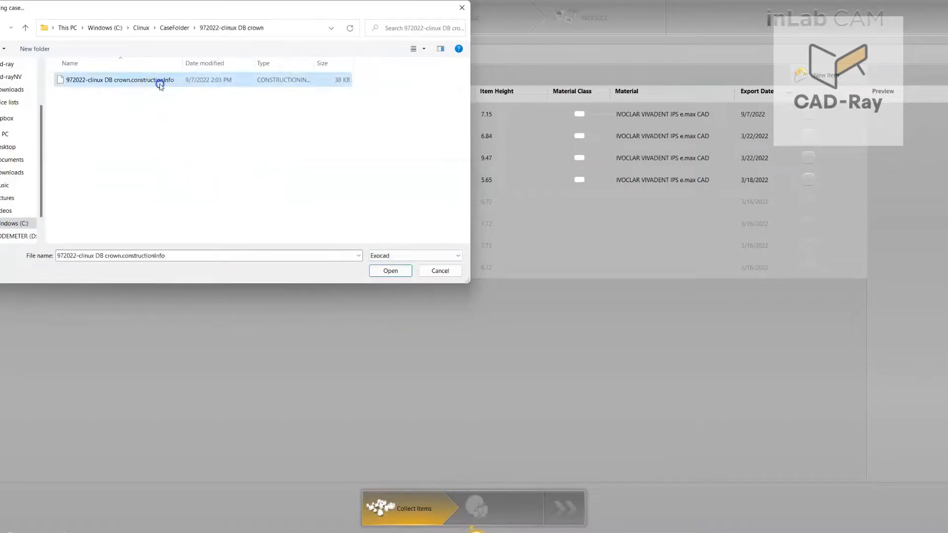
{"action": "left_click", "coordinate": [390, 272]}
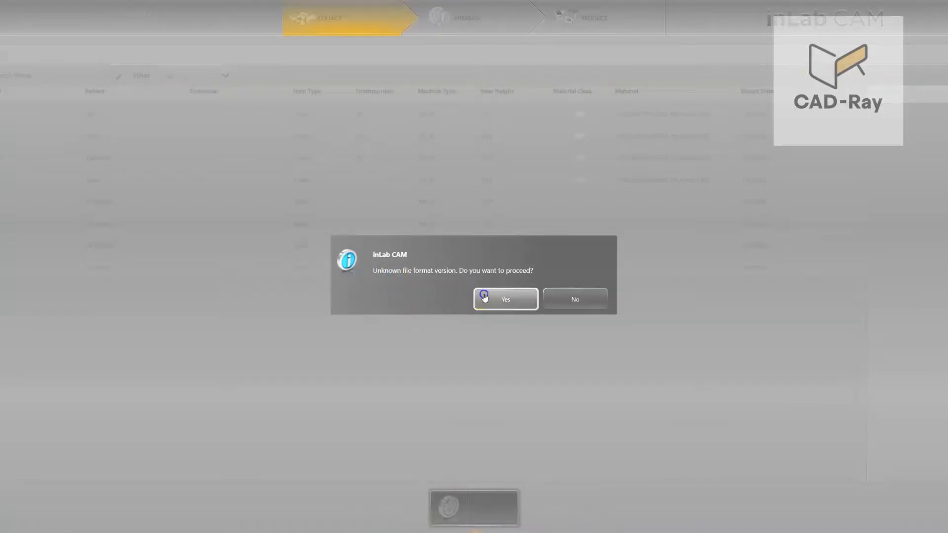
{"action": "left_click", "coordinate": [483, 302]}
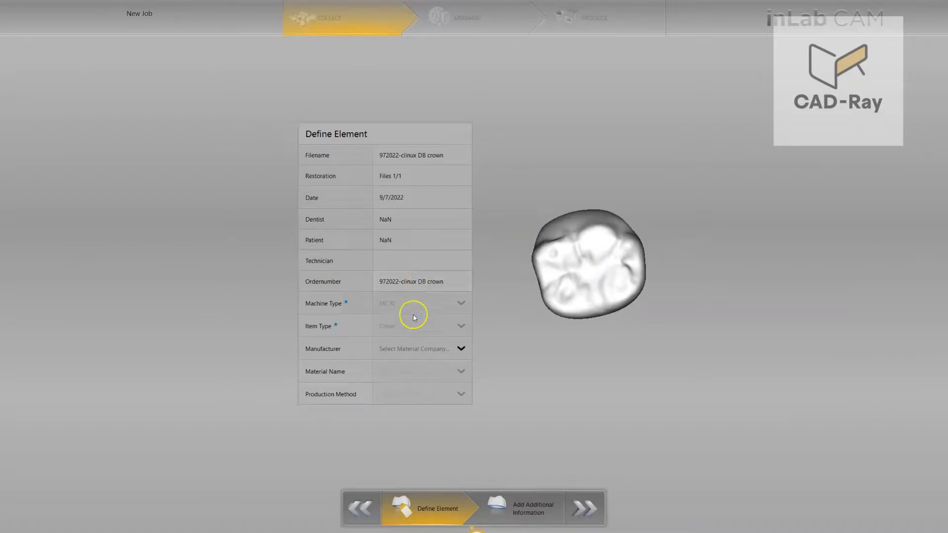
Step: Define the crown's manufacturer as KURARAY NORITAKE, material as KATANA Zr STML and production method as Milling, and add it to the job items
{"action": "left_click", "coordinate": [441, 356]}
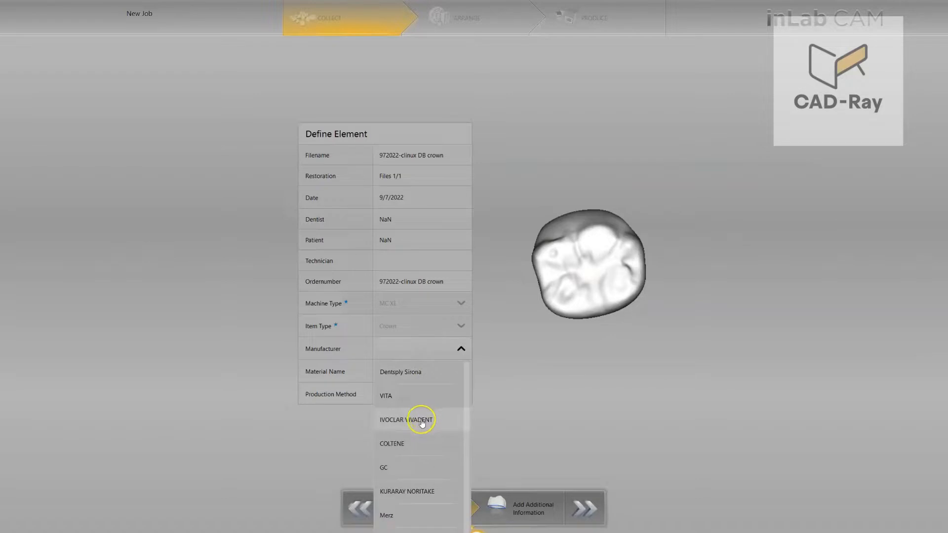
{"action": "left_click", "coordinate": [421, 491]}
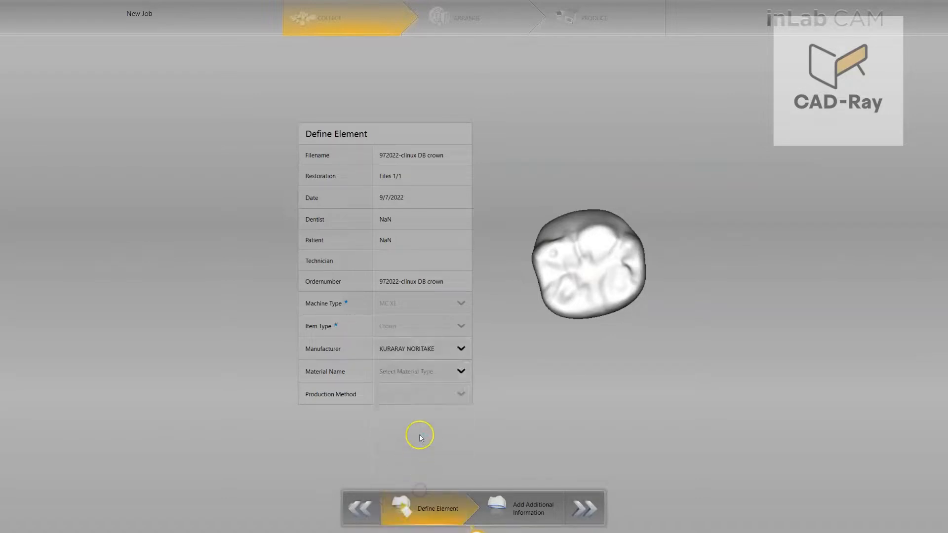
{"action": "left_click", "coordinate": [427, 374]}
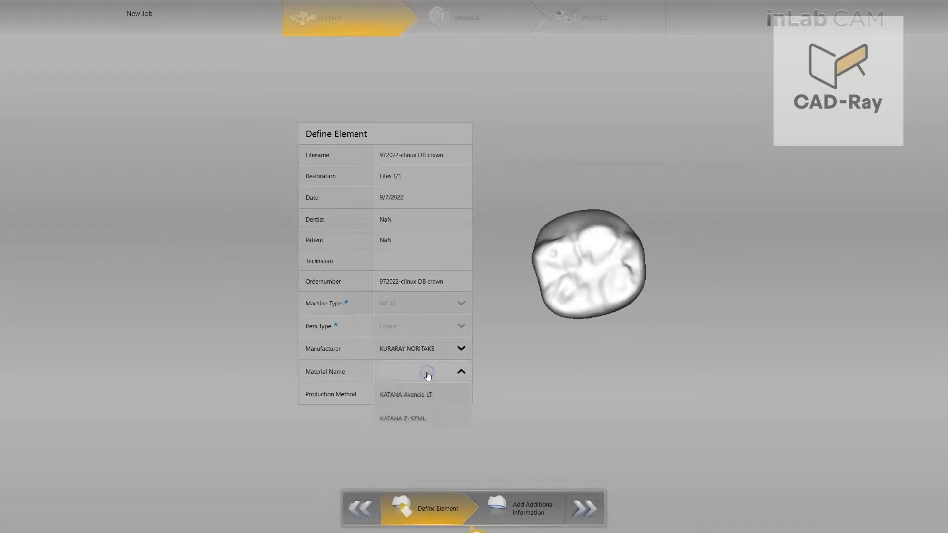
{"action": "left_click", "coordinate": [433, 422]}
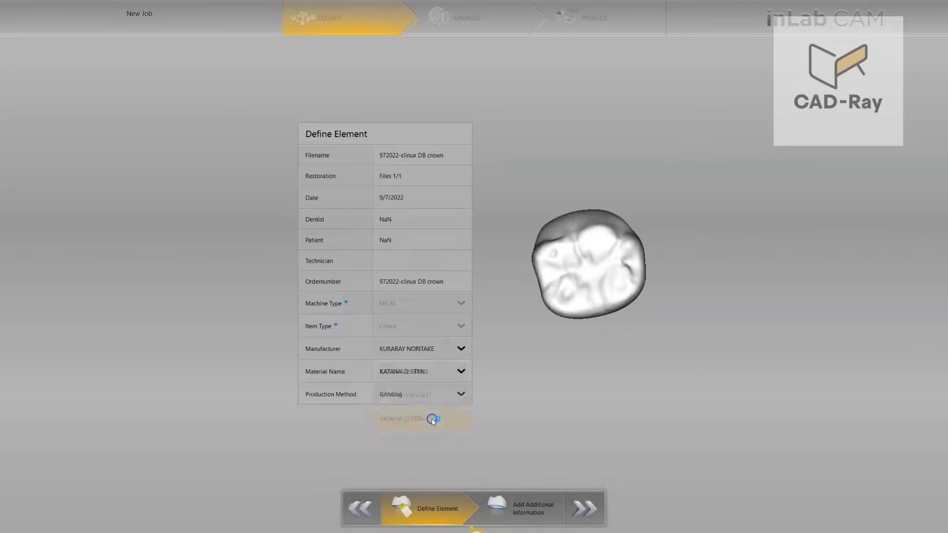
{"action": "left_click", "coordinate": [420, 394]}
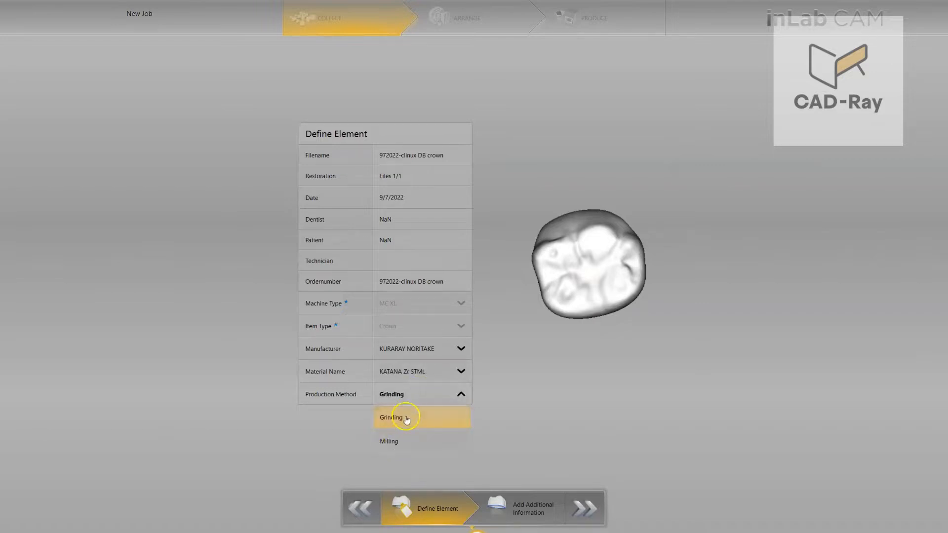
{"action": "left_click", "coordinate": [407, 441]}
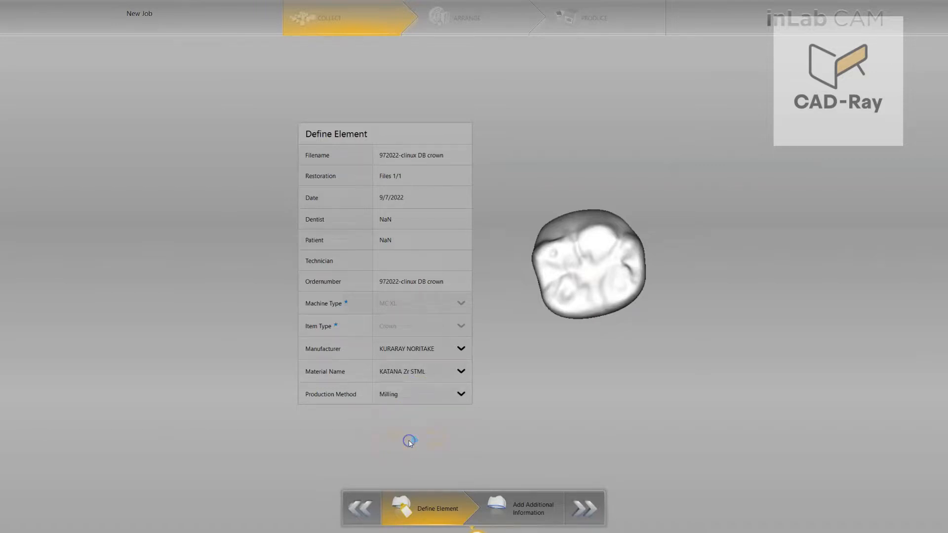
{"action": "left_click", "coordinate": [583, 509]}
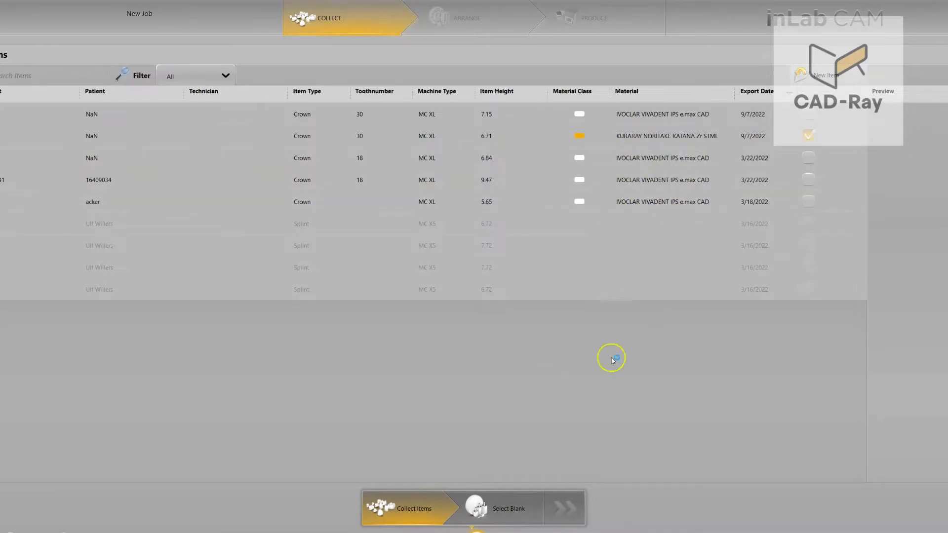
Step: Select the IPS e.max CAD C 14 blank for the crown and proceed to arranging it in the block
{"action": "left_click", "coordinate": [503, 510]}
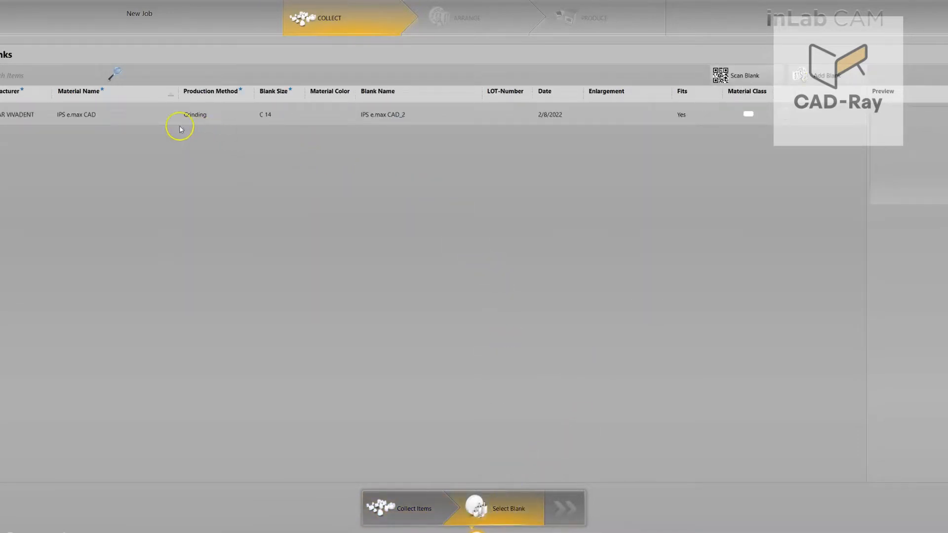
{"action": "left_click", "coordinate": [750, 117]}
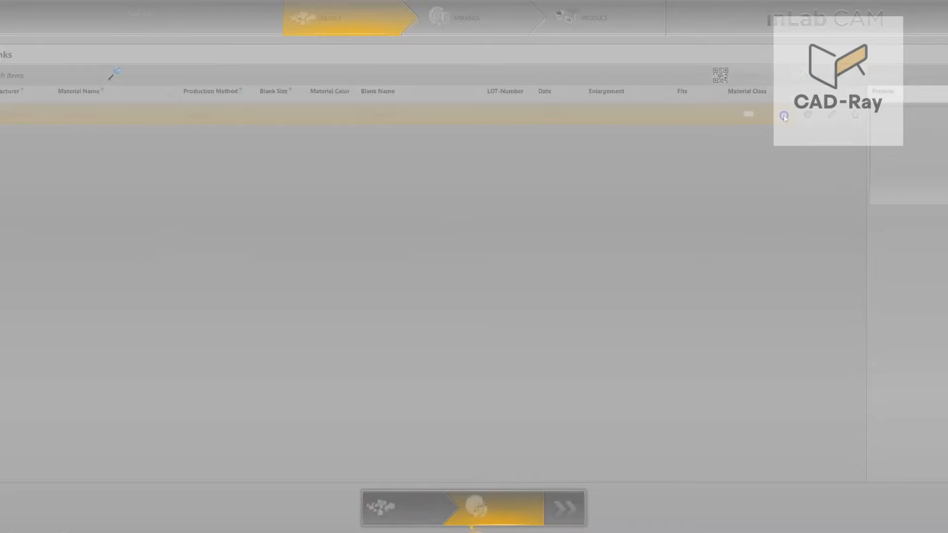
{"action": "left_click", "coordinate": [581, 311]}
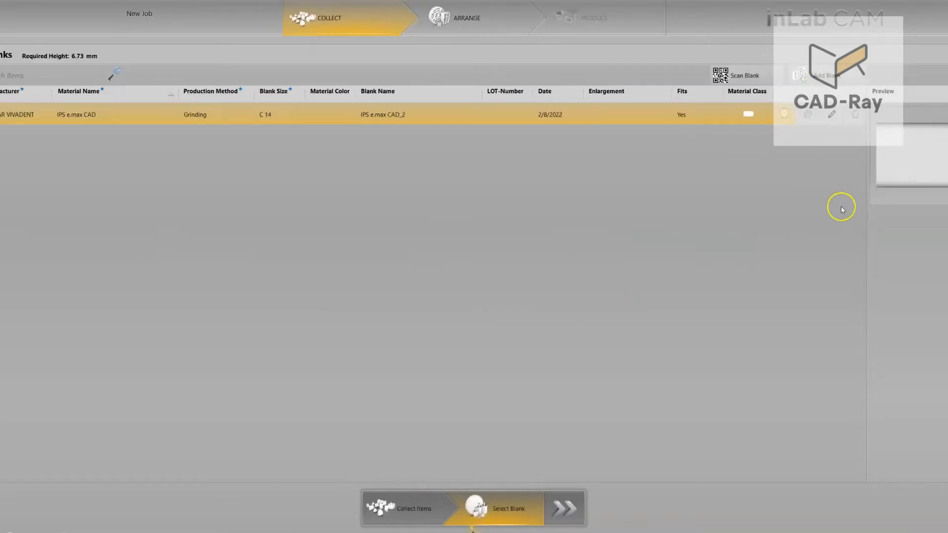
{"action": "left_click", "coordinate": [564, 509]}
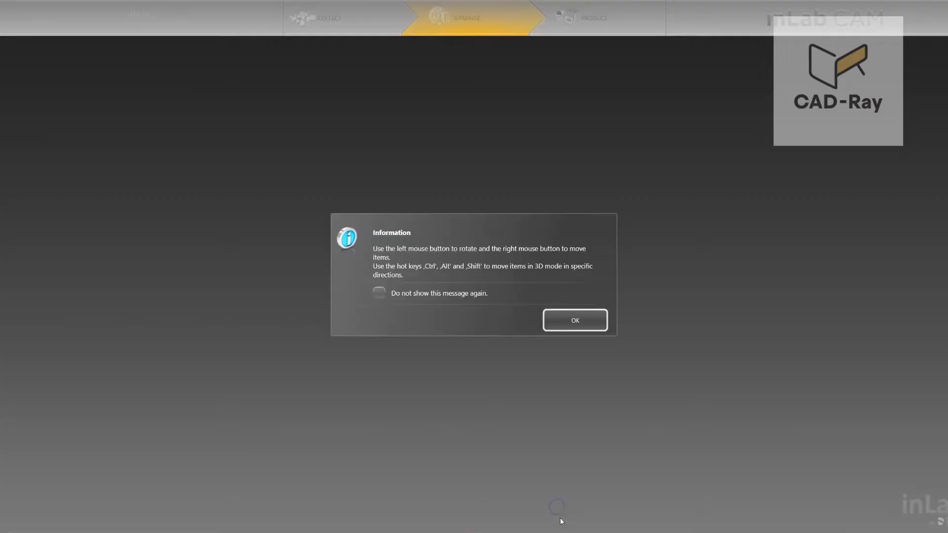
{"action": "left_click", "coordinate": [587, 325]}
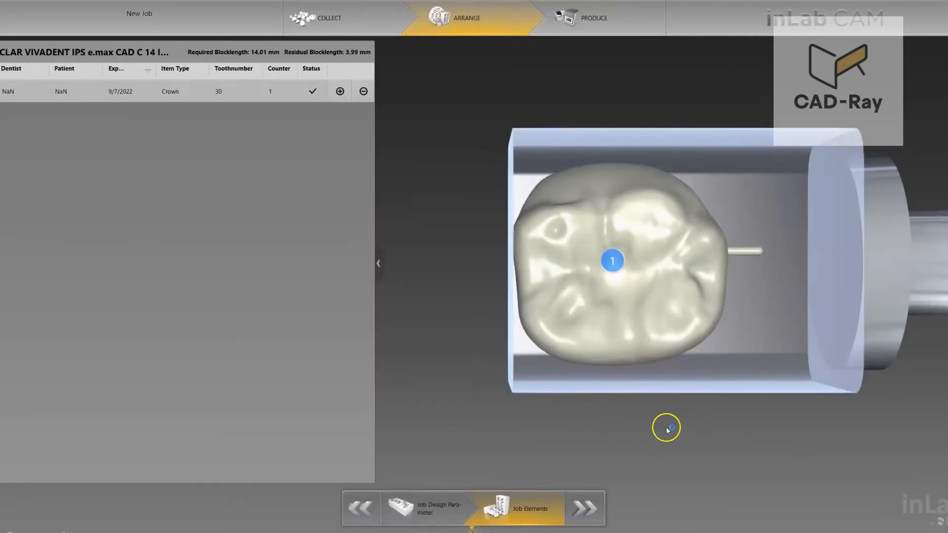
Step: Examine the crown's position and sprue inside the block from several angles
{"action": "right_click_drag", "start_coordinate": [667, 428], "coordinate": [697, 417]}
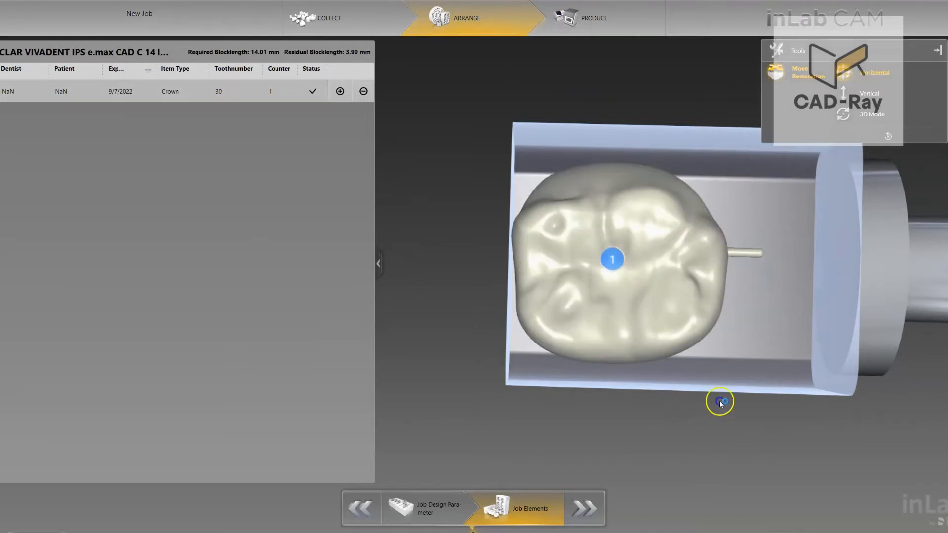
{"action": "mouse_move", "coordinate": [720, 402]}
{"action": "right_mouse_down"}
{"action": "mouse_move", "coordinate": [713, 392]}
{"action": "mouse_move", "coordinate": [720, 413]}
{"action": "mouse_move", "coordinate": [701, 391]}
{"action": "mouse_move", "coordinate": [713, 411]}
{"action": "mouse_move", "coordinate": [711, 389]}
{"action": "mouse_move", "coordinate": [720, 402]}
{"action": "right_mouse_up"}
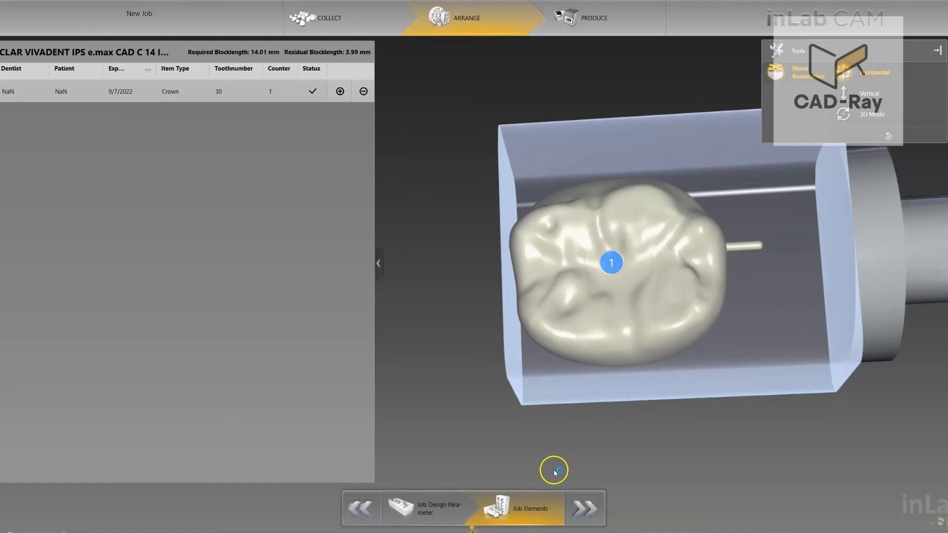
{"action": "right_click_drag", "start_coordinate": [550, 450], "coordinate": [602, 417]}
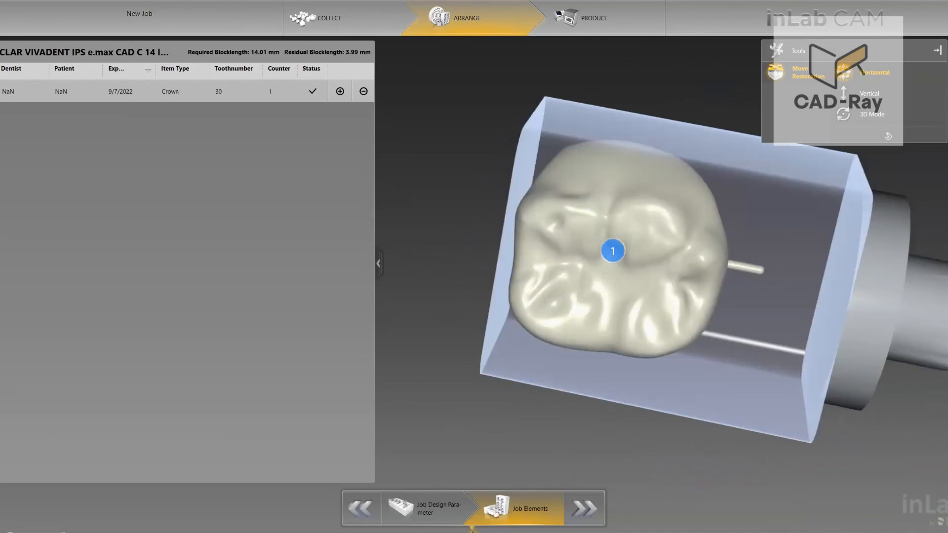